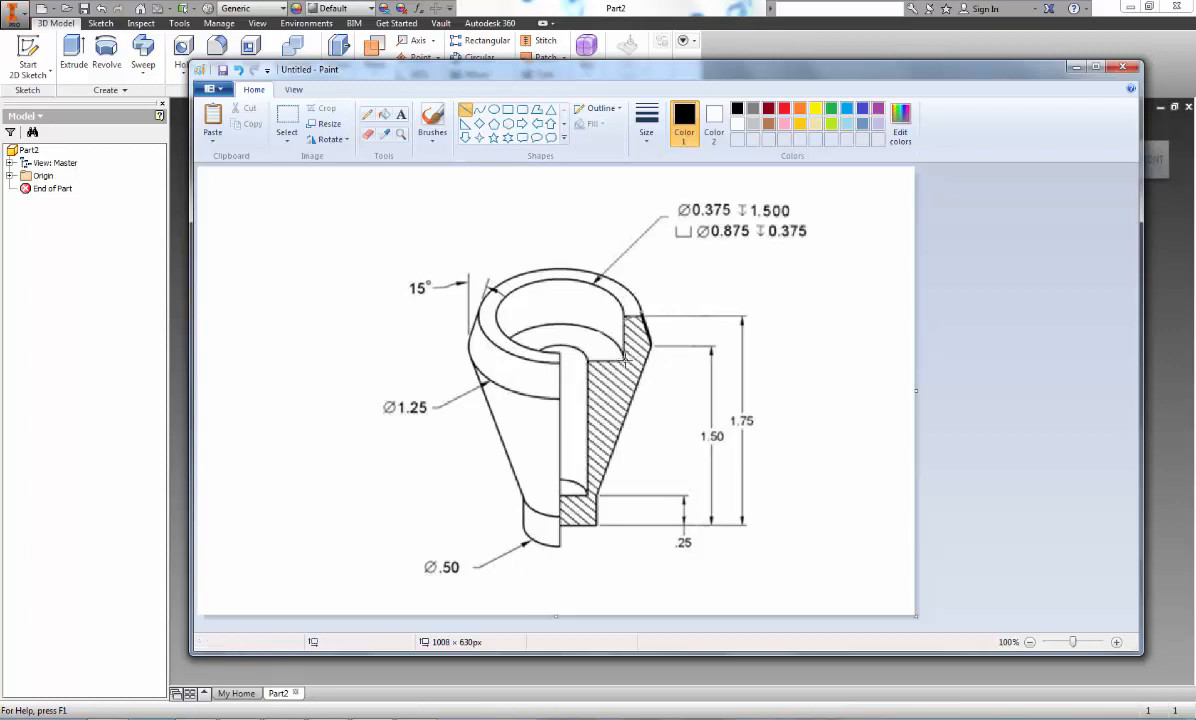
Trace the counterbore's floor edge on the reference drawing with a straight line
drag(625, 357, 585, 360)
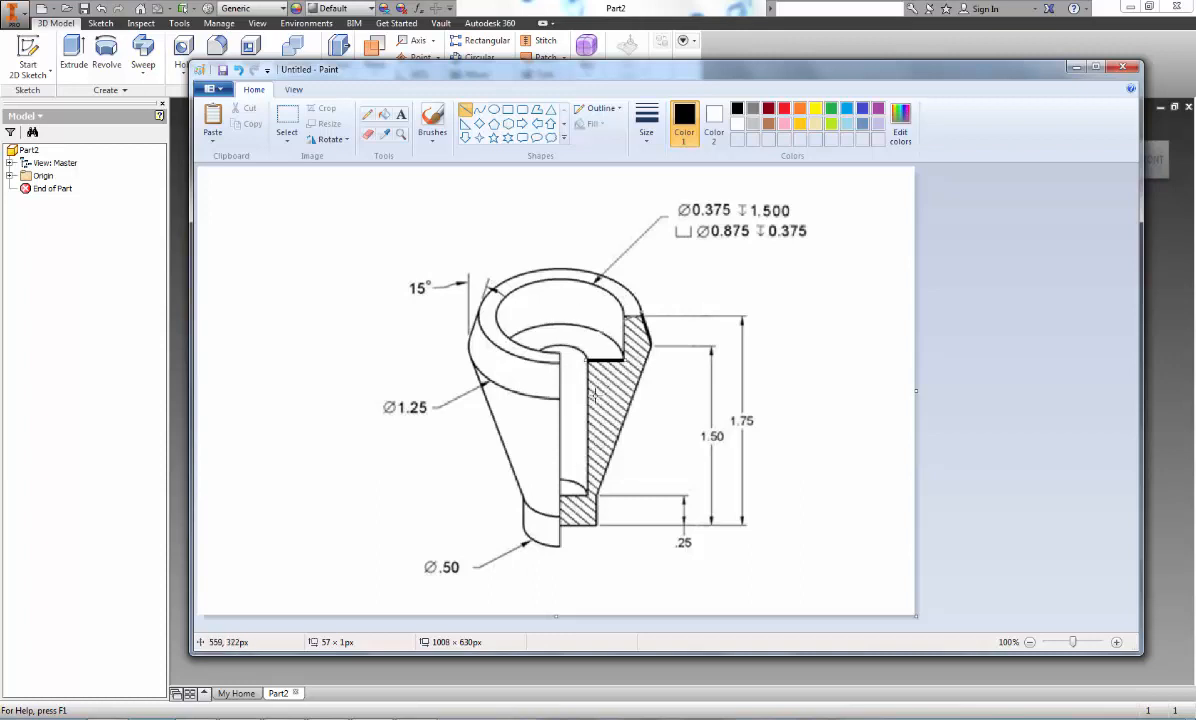
Switch to Inventor and start a 2D sketch on the XY plane
click(96, 300)
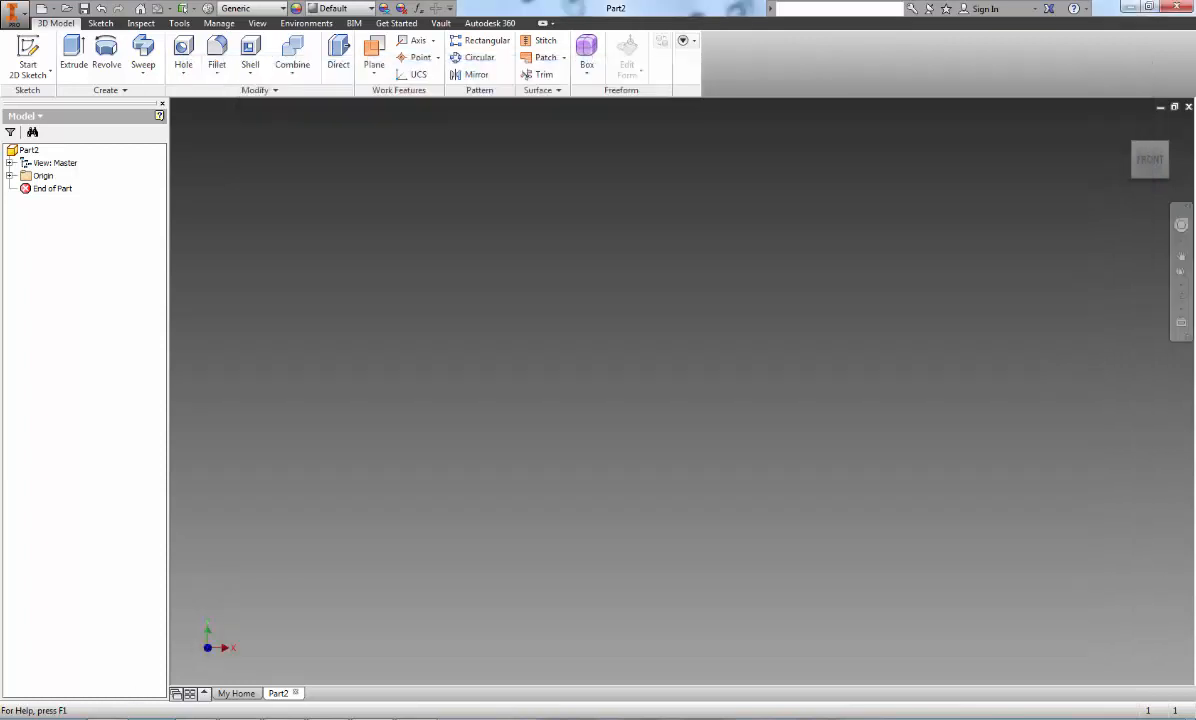
click(28, 58)
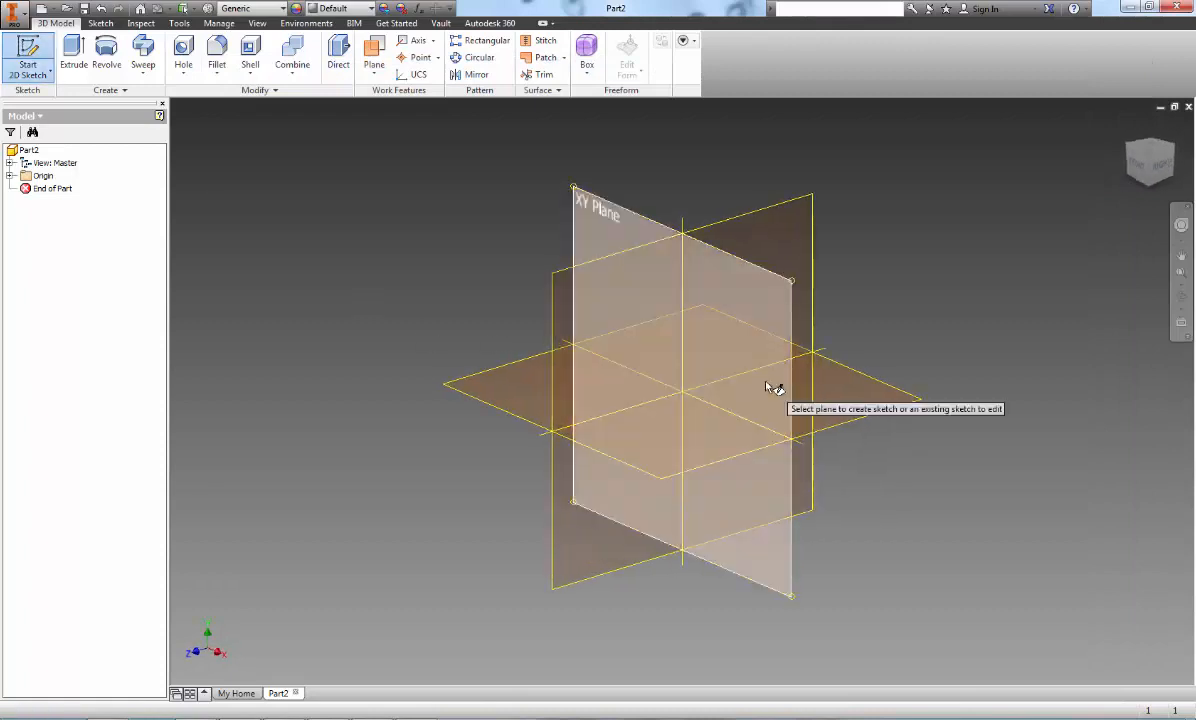
click(769, 388)
Sketch the profile's left edge about 0.15 in high, bottom edge about 0.21 in long, lower right edge and long outward-sloping side as connected lines
click(73, 52)
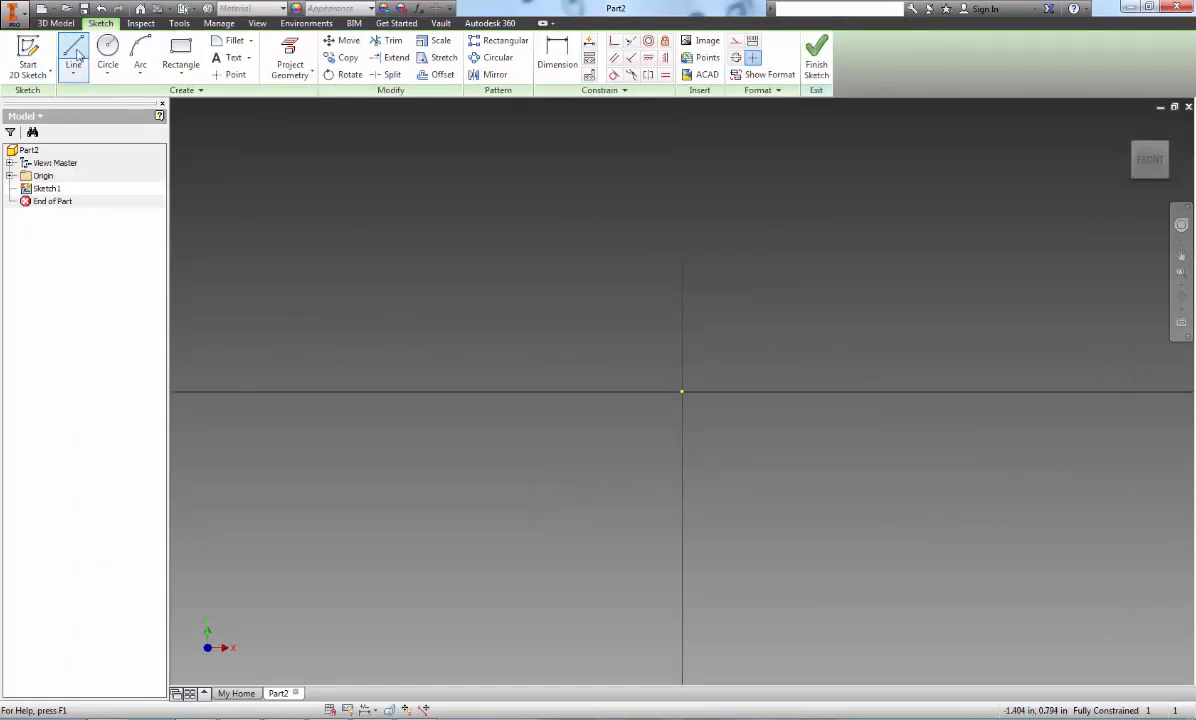
click(619, 486)
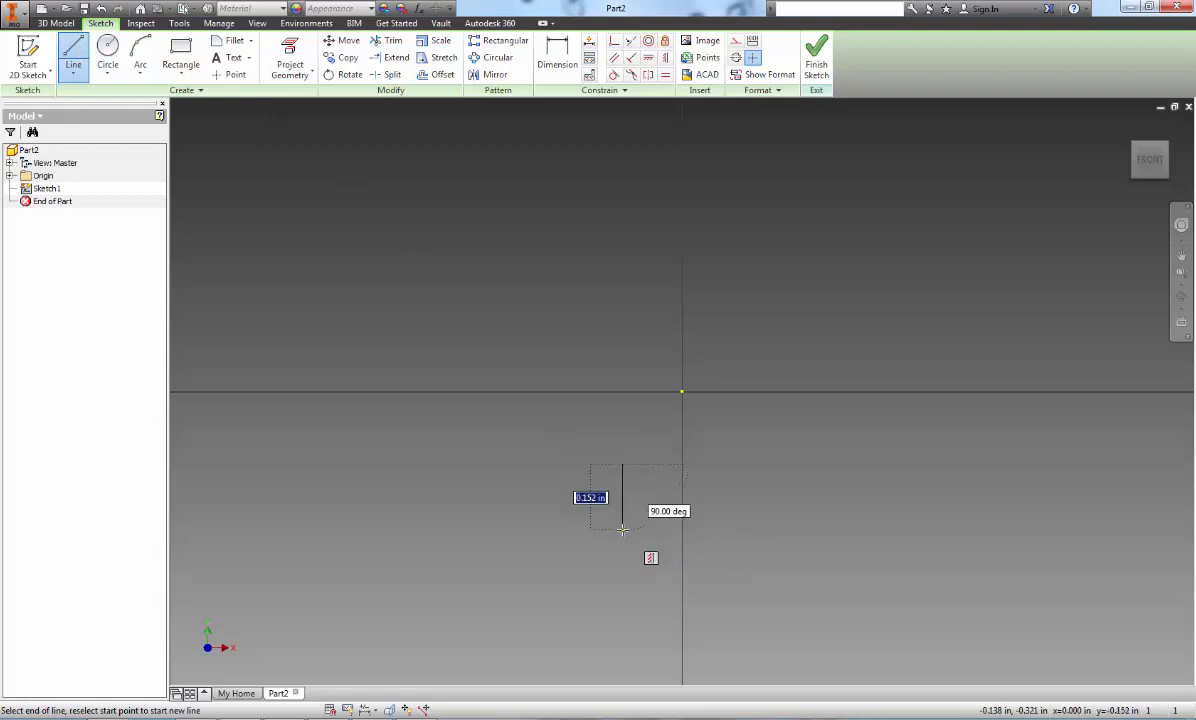
click(622, 530)
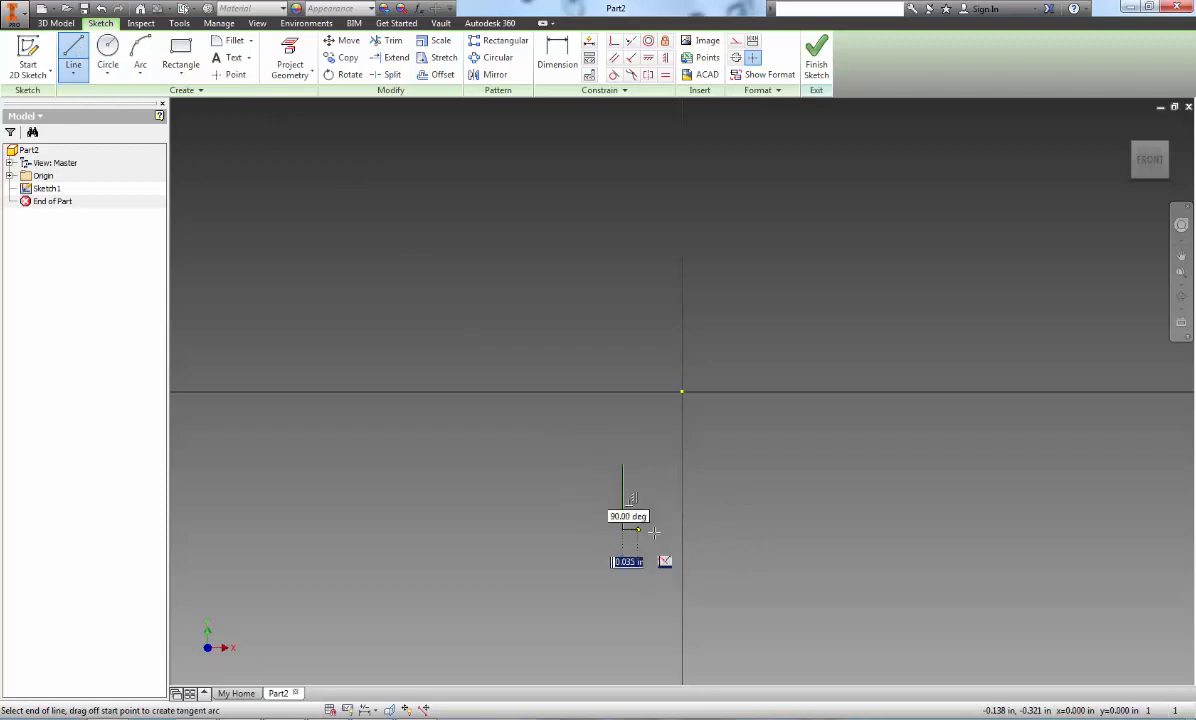
click(714, 531)
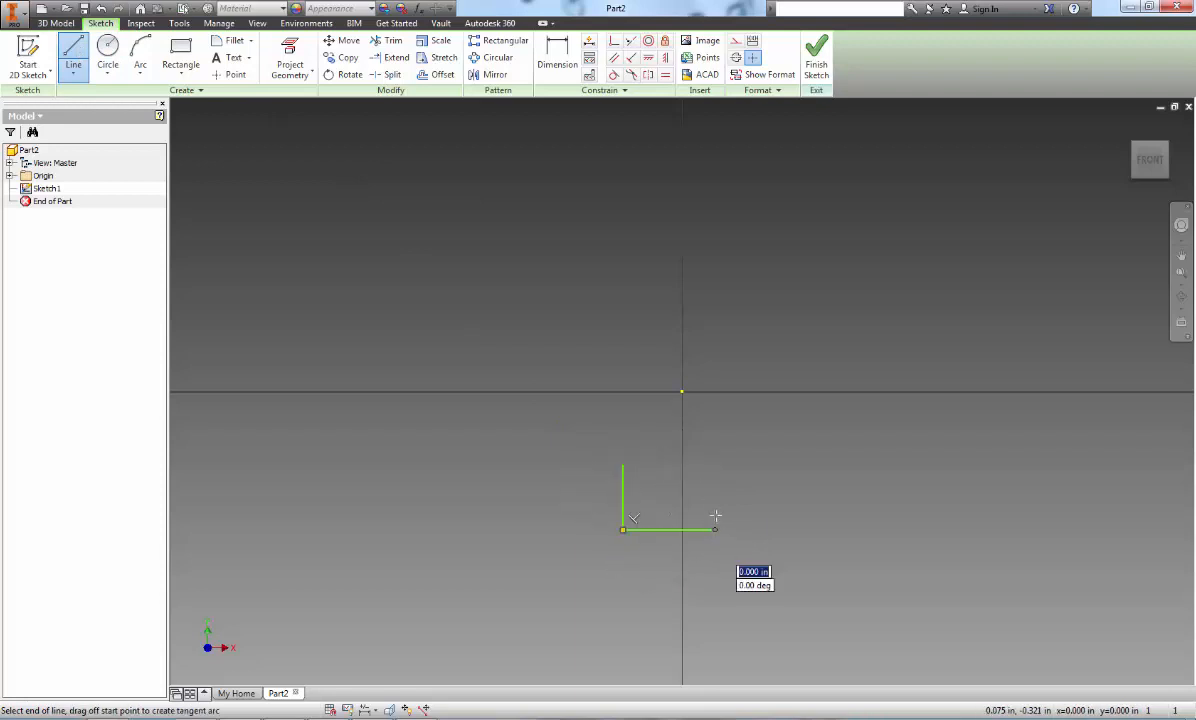
click(714, 450)
click(813, 201)
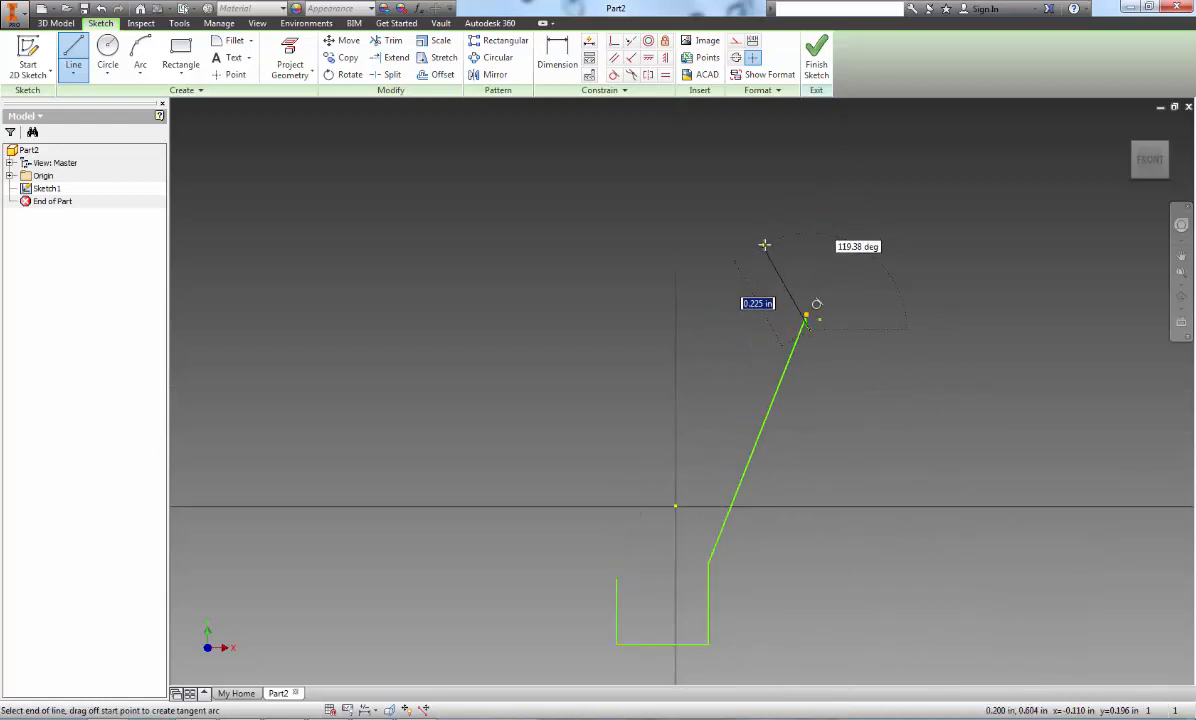
key(Escape)
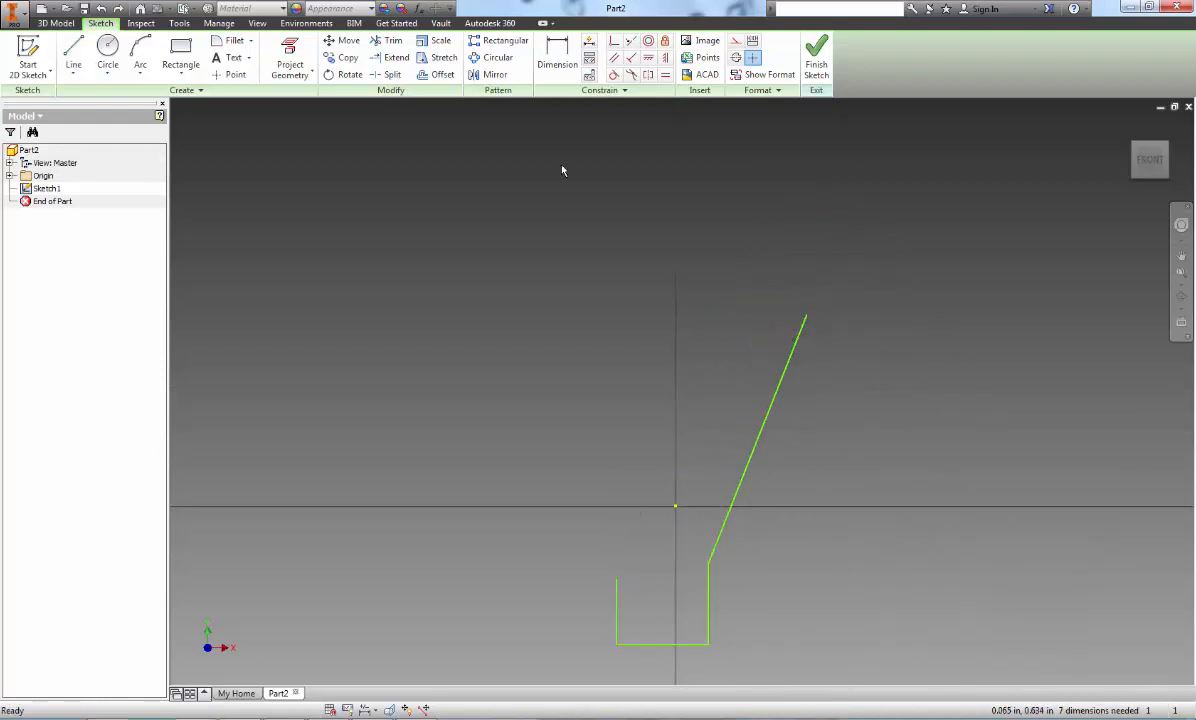
Close the profile from the slope's upper end with an inward-sloping line, short top edge, counterbore wall and floor, hole wall and hole bottom
click(73, 55)
click(805, 315)
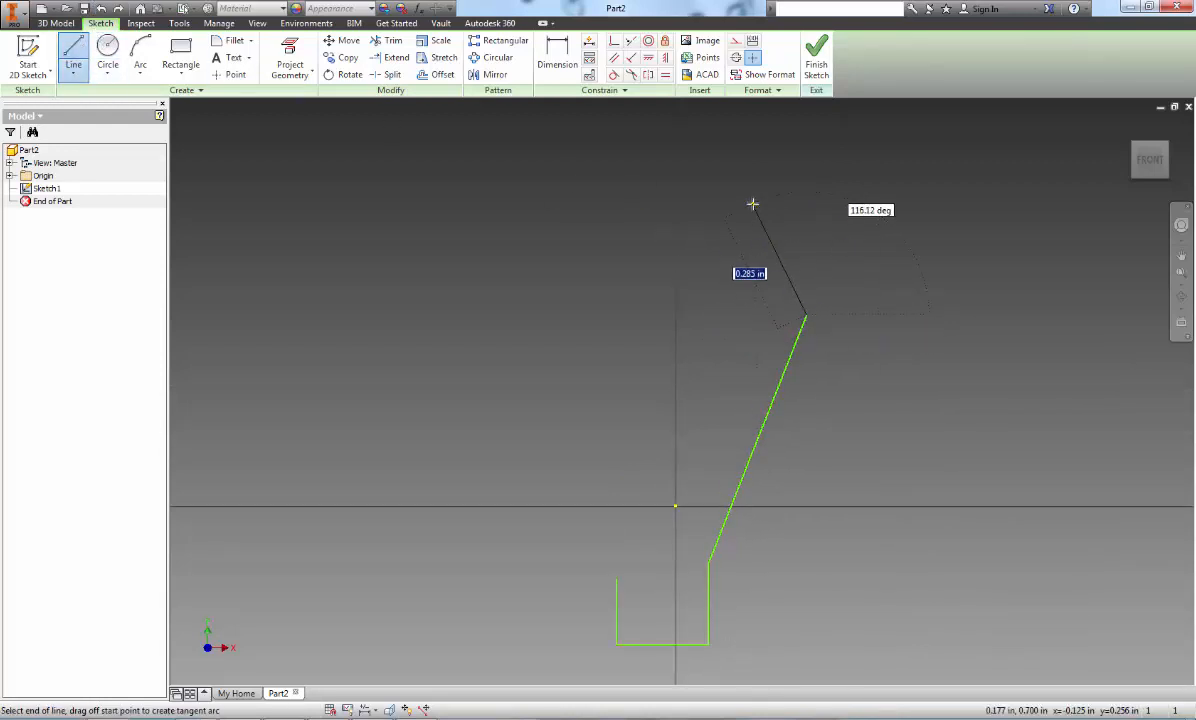
click(769, 205)
click(728, 205)
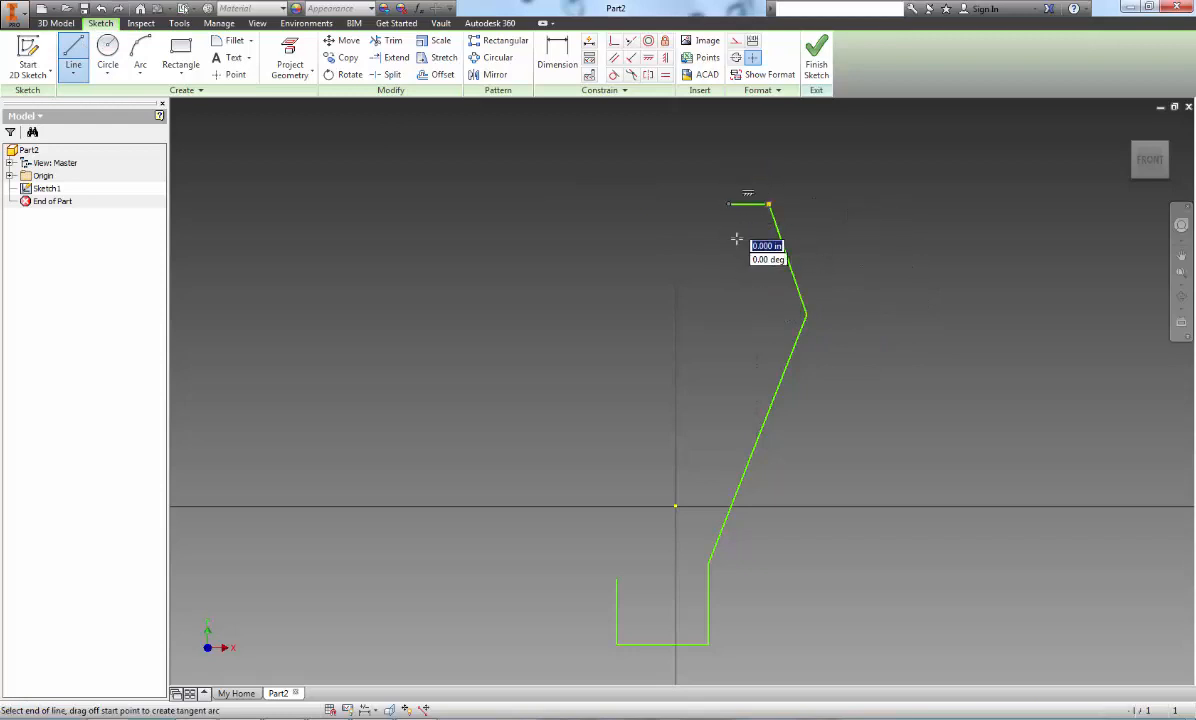
click(728, 341)
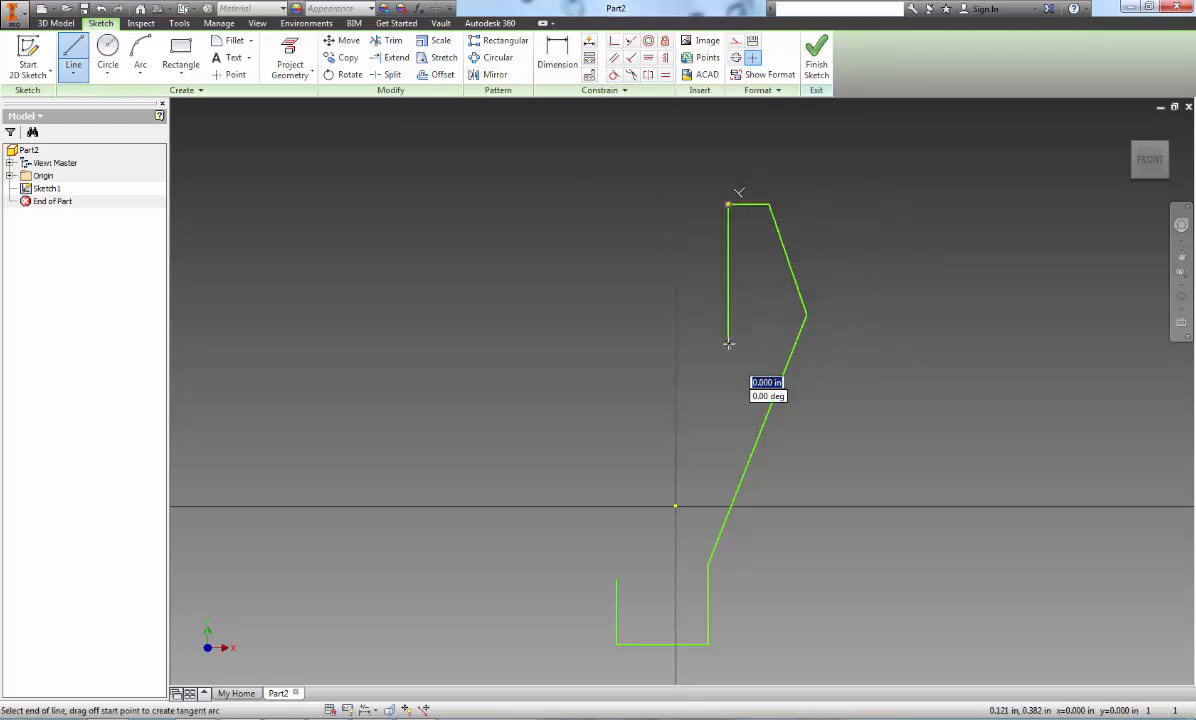
click(662, 340)
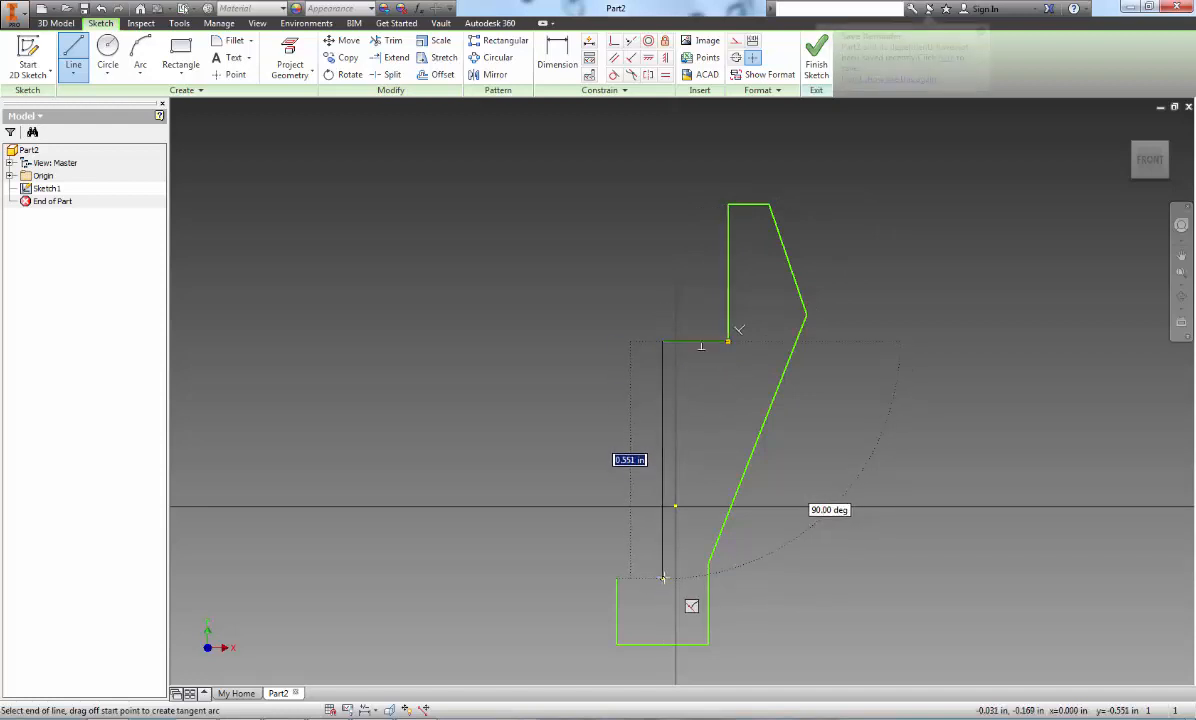
click(663, 578)
key(Escape)
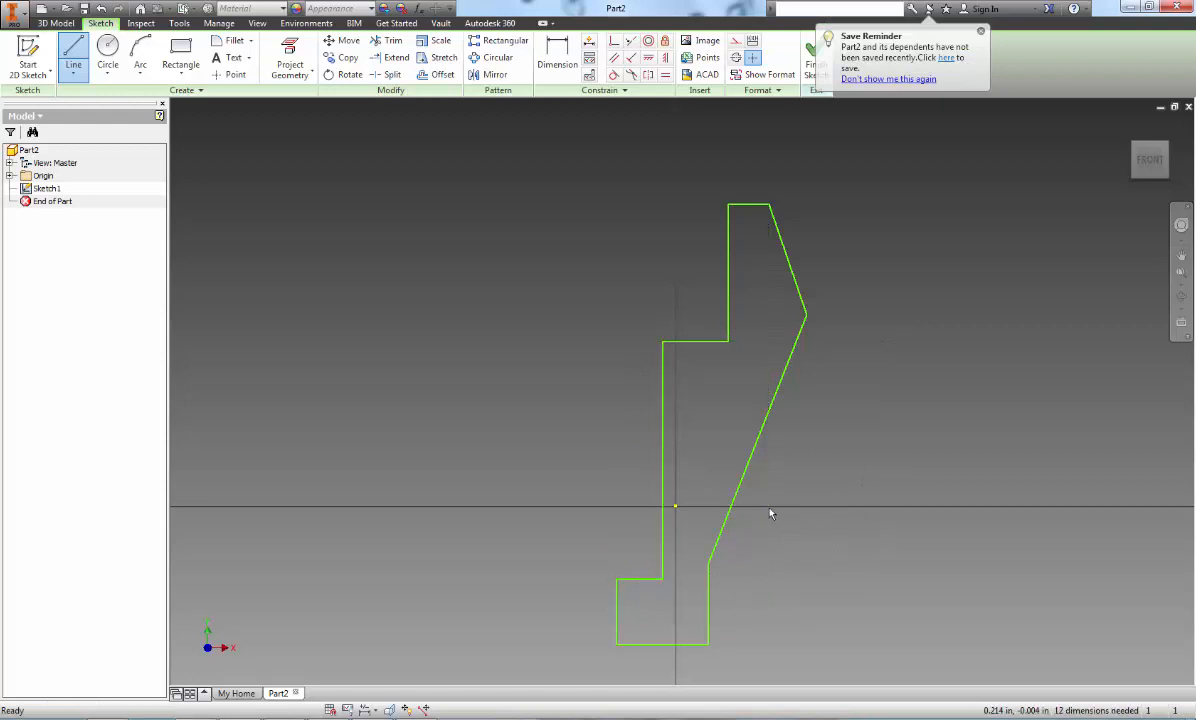
mouse_move(849, 528)
middle_down()
mouse_move(846, 432)
mouse_move(854, 454)
middle_up()
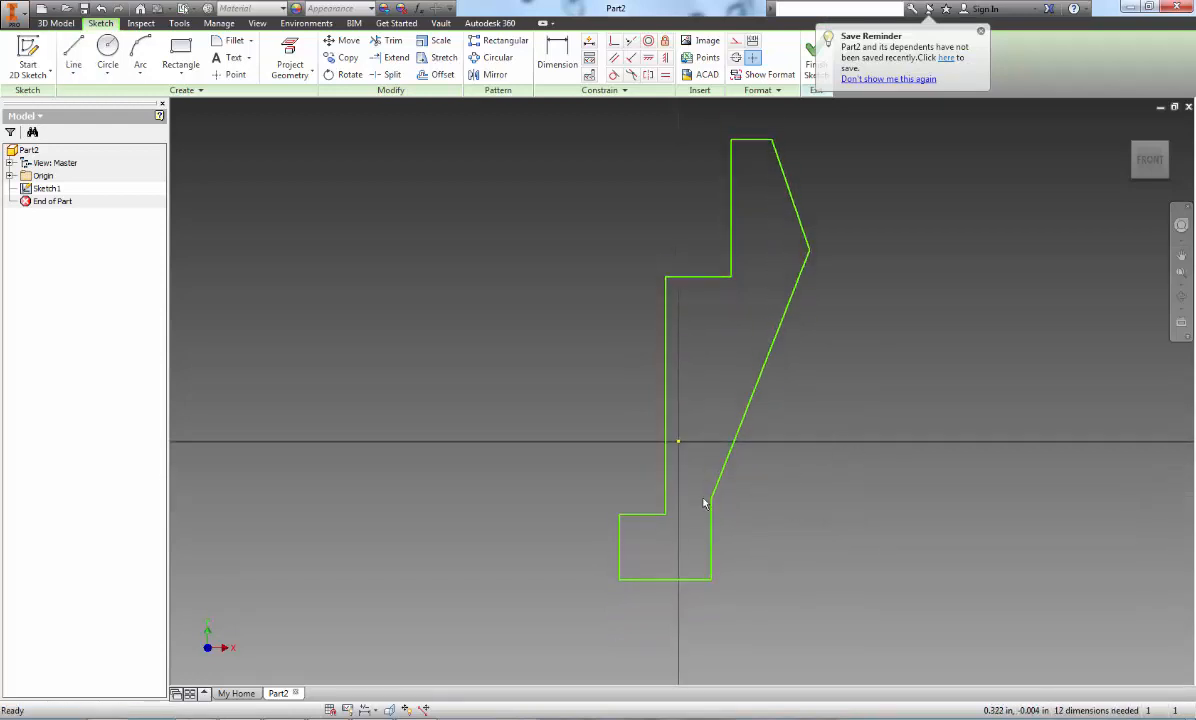
Switch to Paint and underline the Ø.50 callout on the reference drawing with the Pencil
key(alt+Tab)
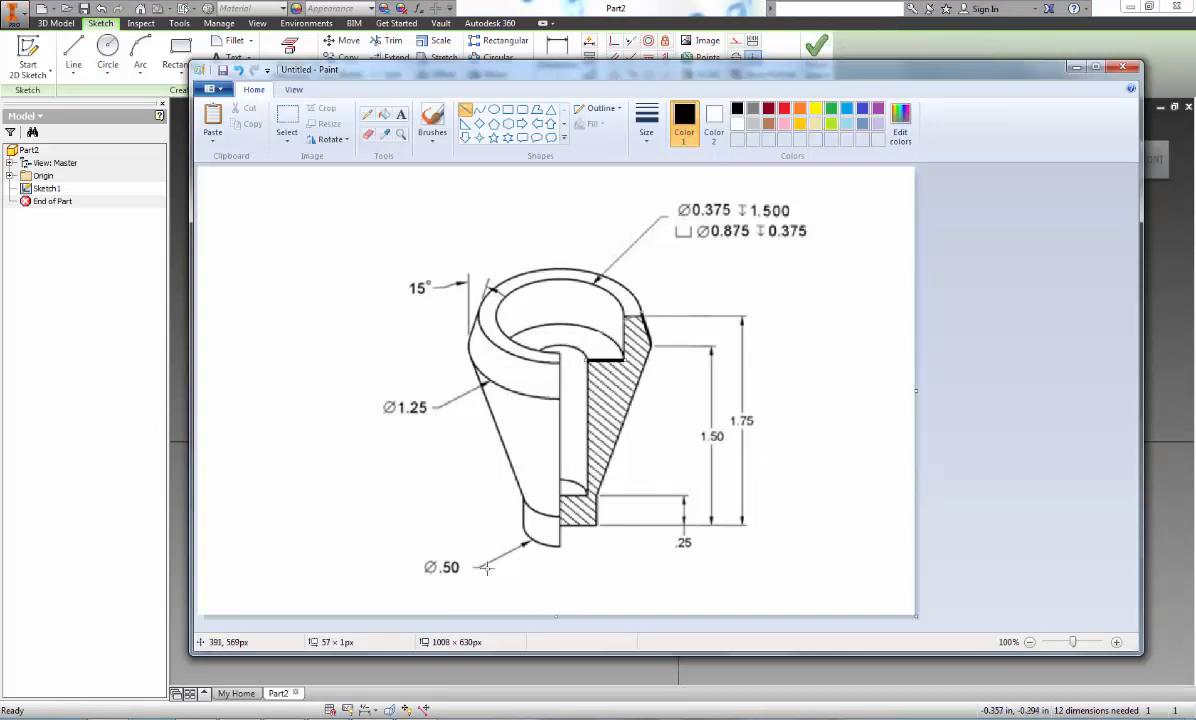
click(367, 113)
drag(409, 581, 470, 566)
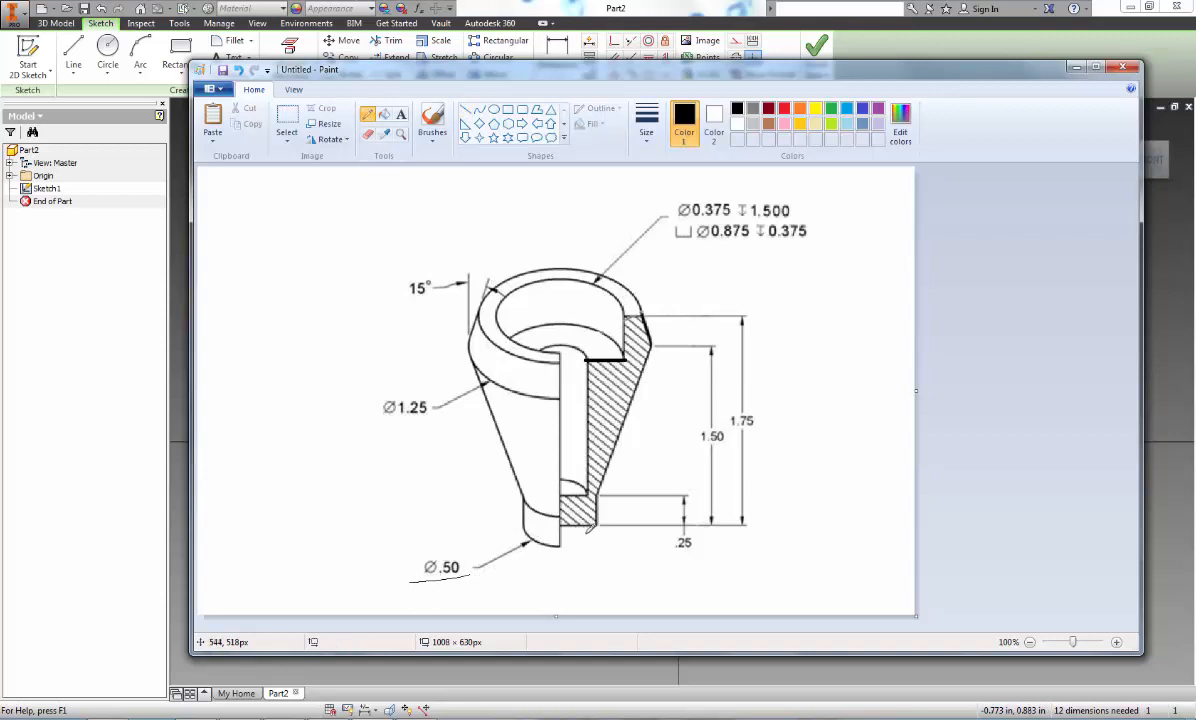
key(alt)
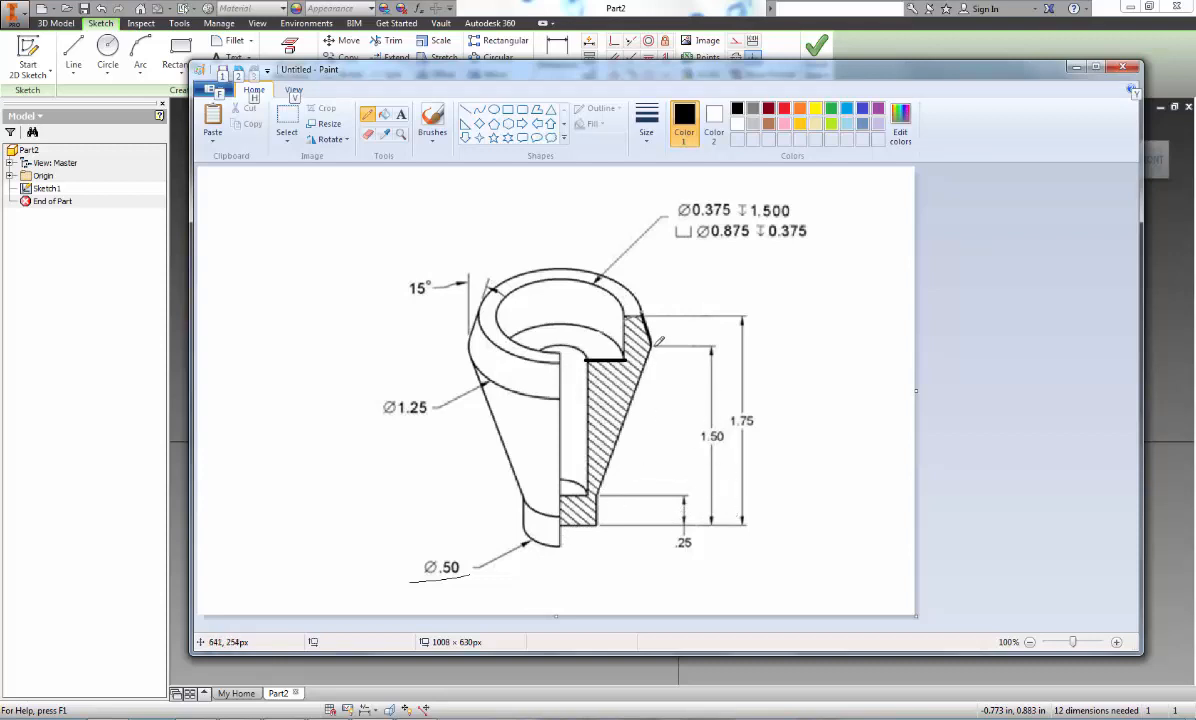
key(alt)
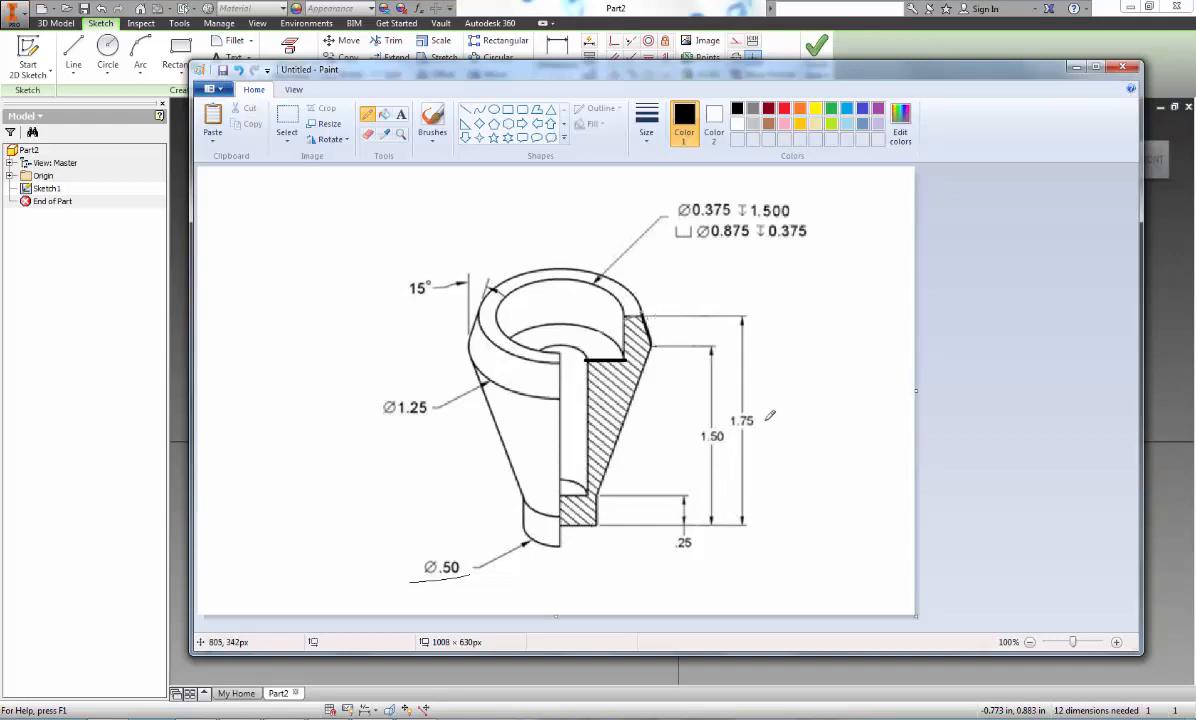
Return to Inventor and dimension the profile's bottom edge to 0.25 in
click(1077, 68)
click(557, 55)
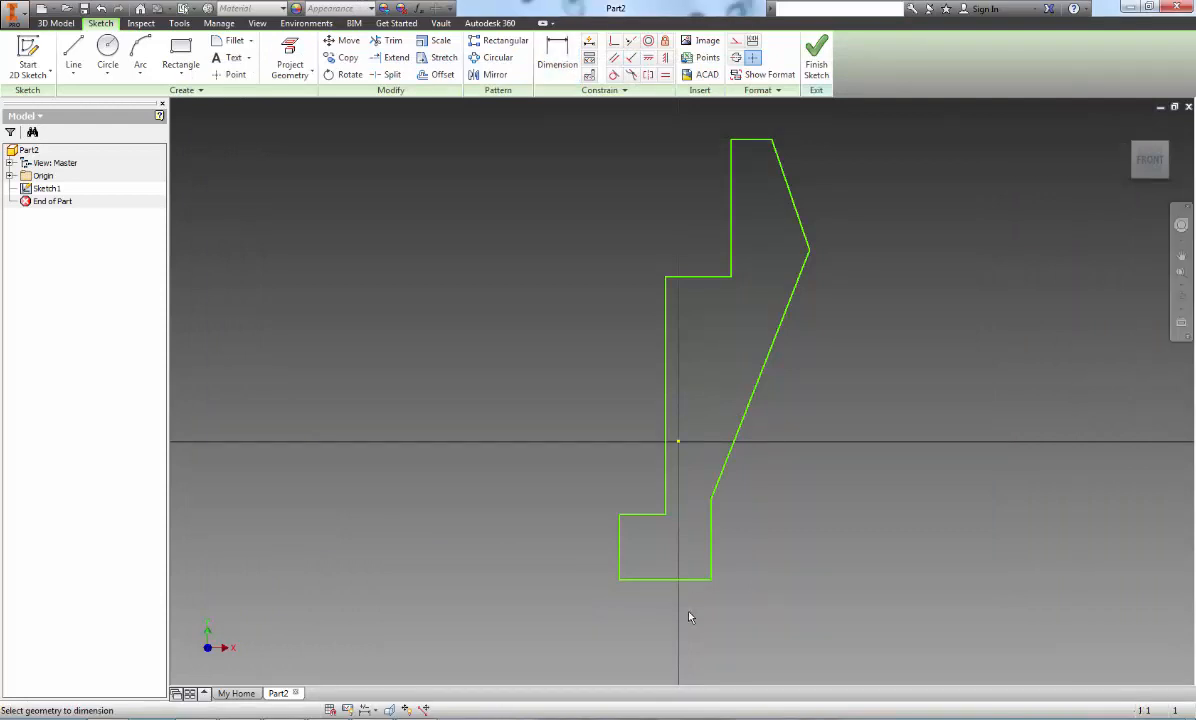
click(664, 580)
click(658, 607)
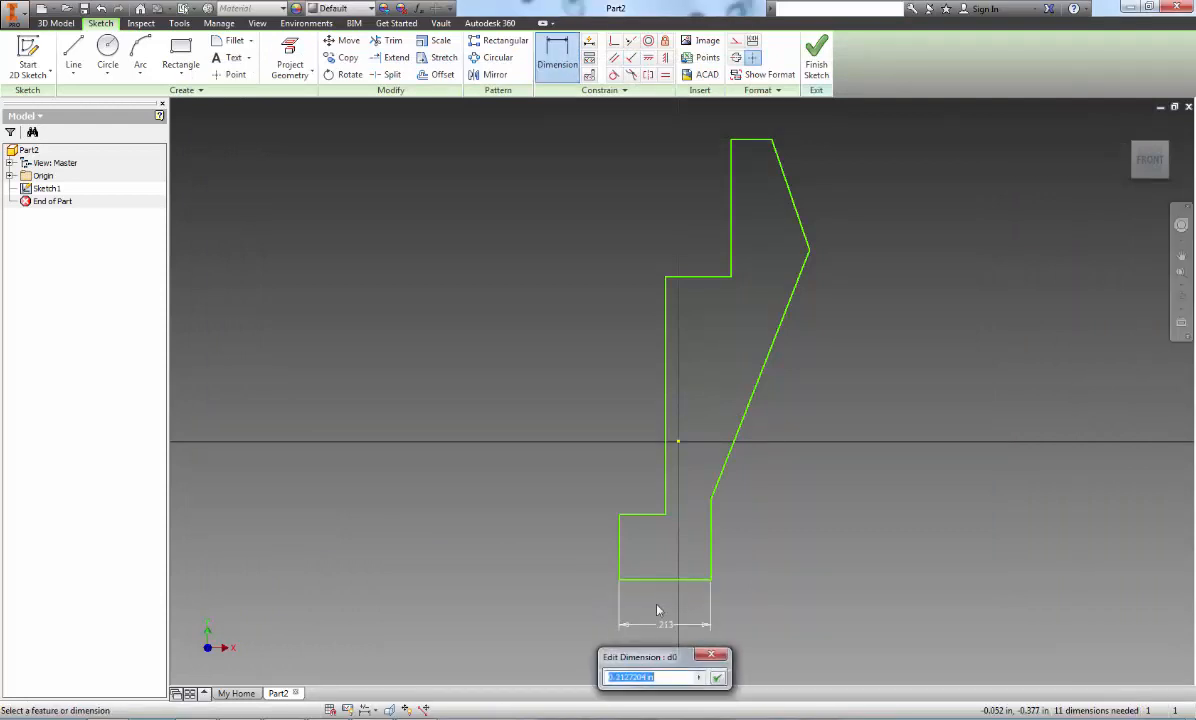
text(.25)
key(Return)
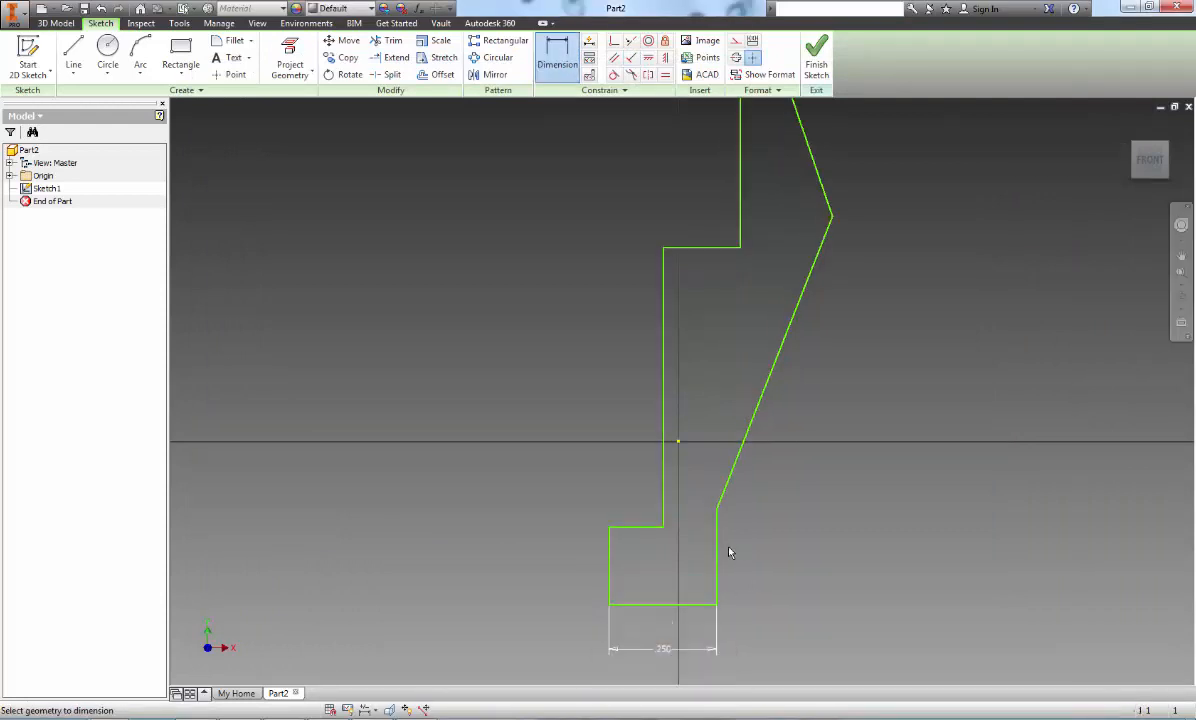
Dimension the lower right vertical edge of the profile to 0.25 in
click(717, 560)
click(740, 575)
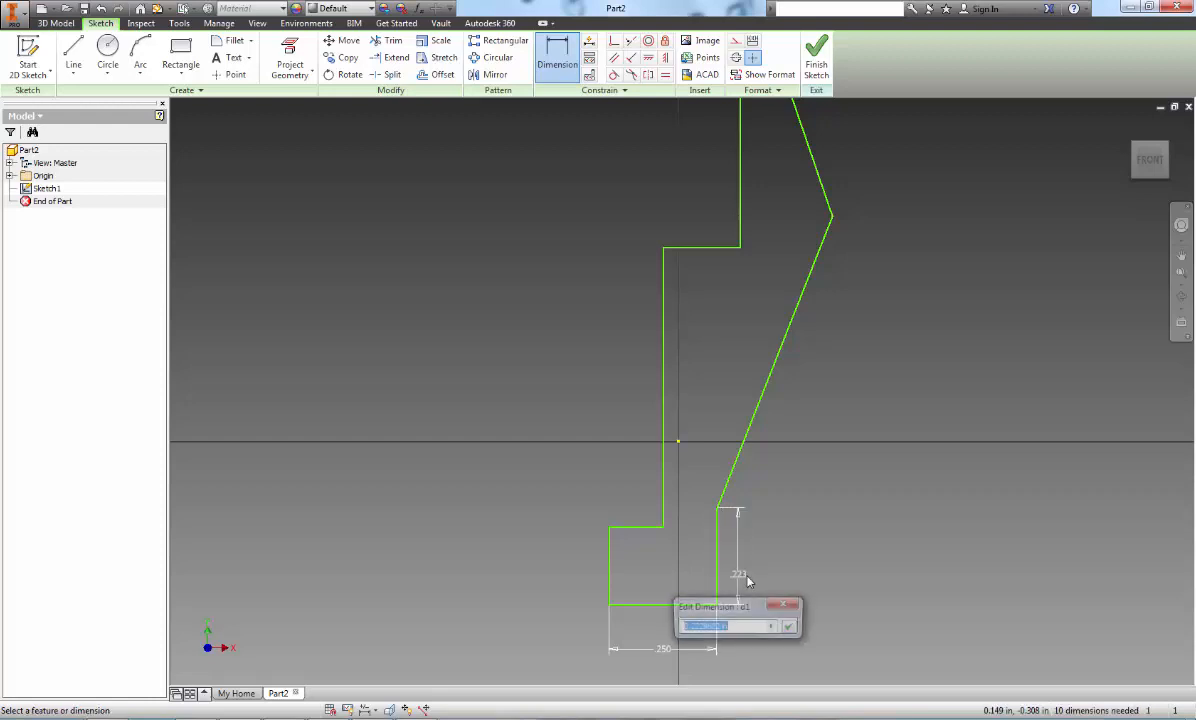
text(.25)
key(Return)
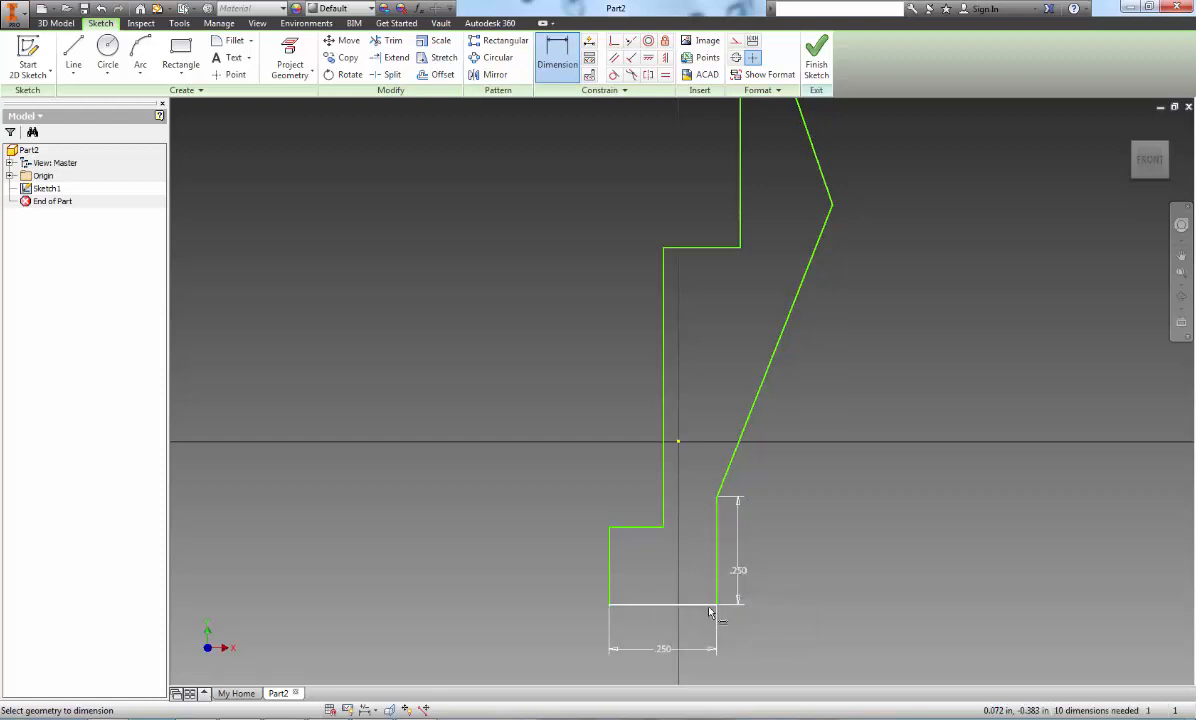
Dimension the height from the bottom edge to the profile's outermost corner as 1.5 in
click(708, 604)
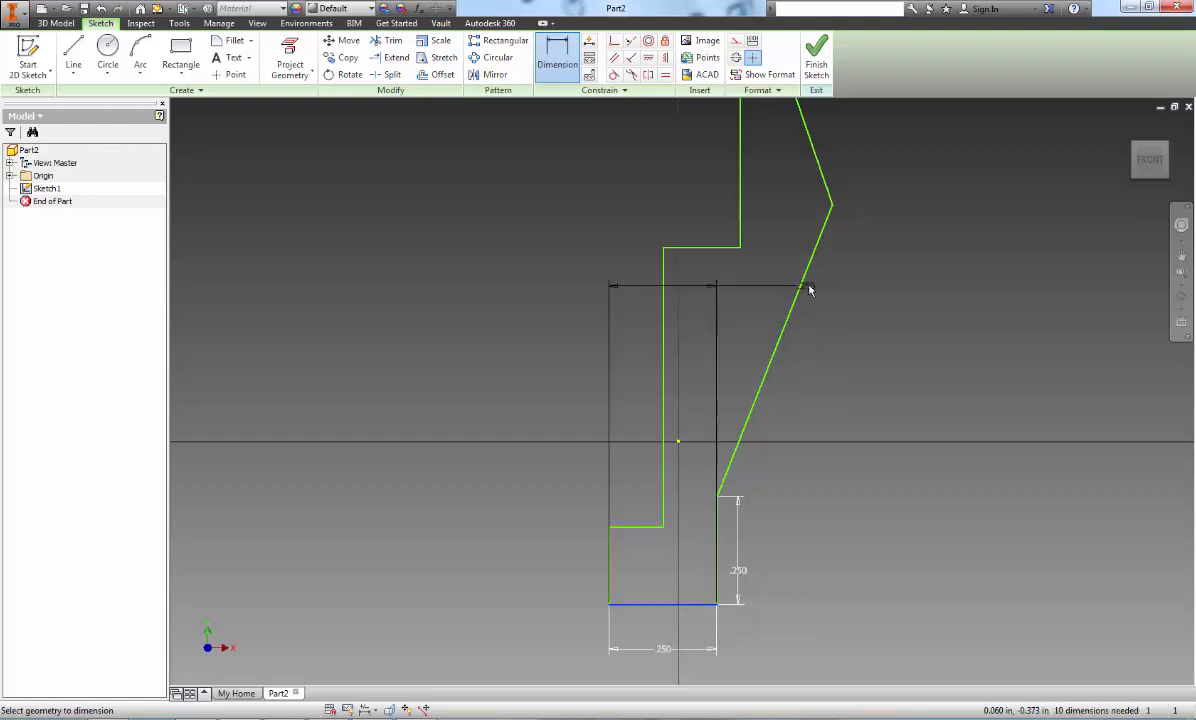
click(832, 207)
click(910, 388)
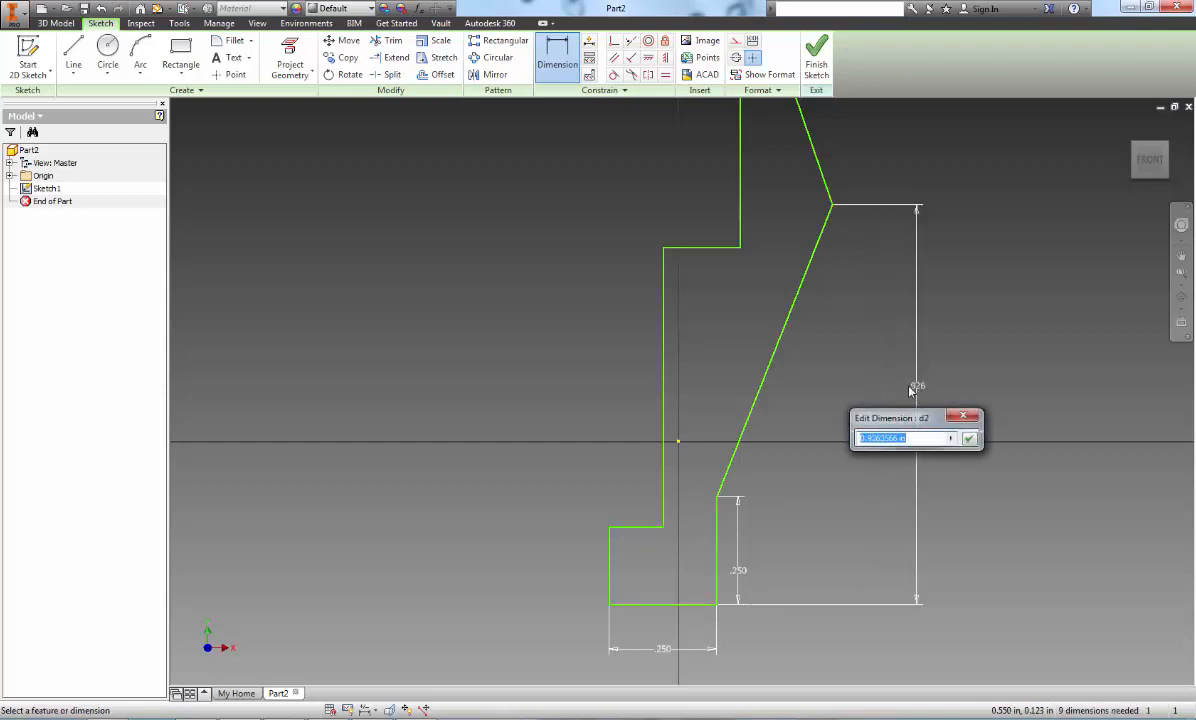
text(1.5)
key(Return)
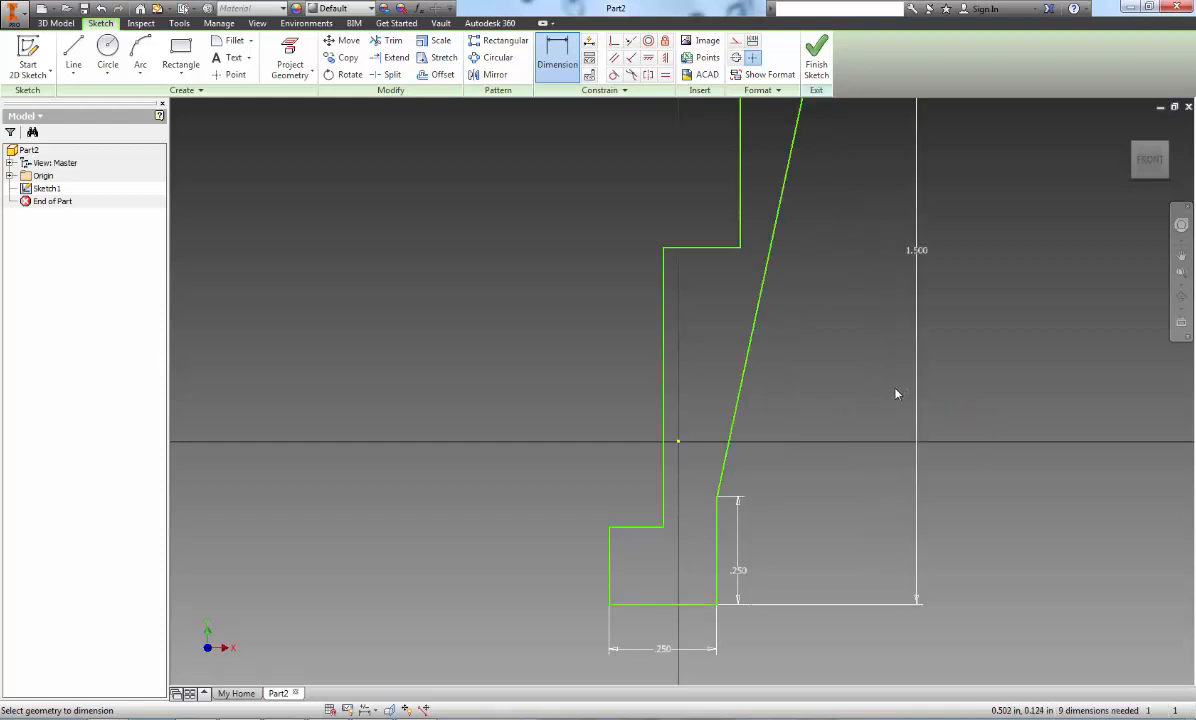
Dimension the overall height from the bottom edge to the top edge as 1.75 in
scroll(862, 432, down, 2)
click(716, 593)
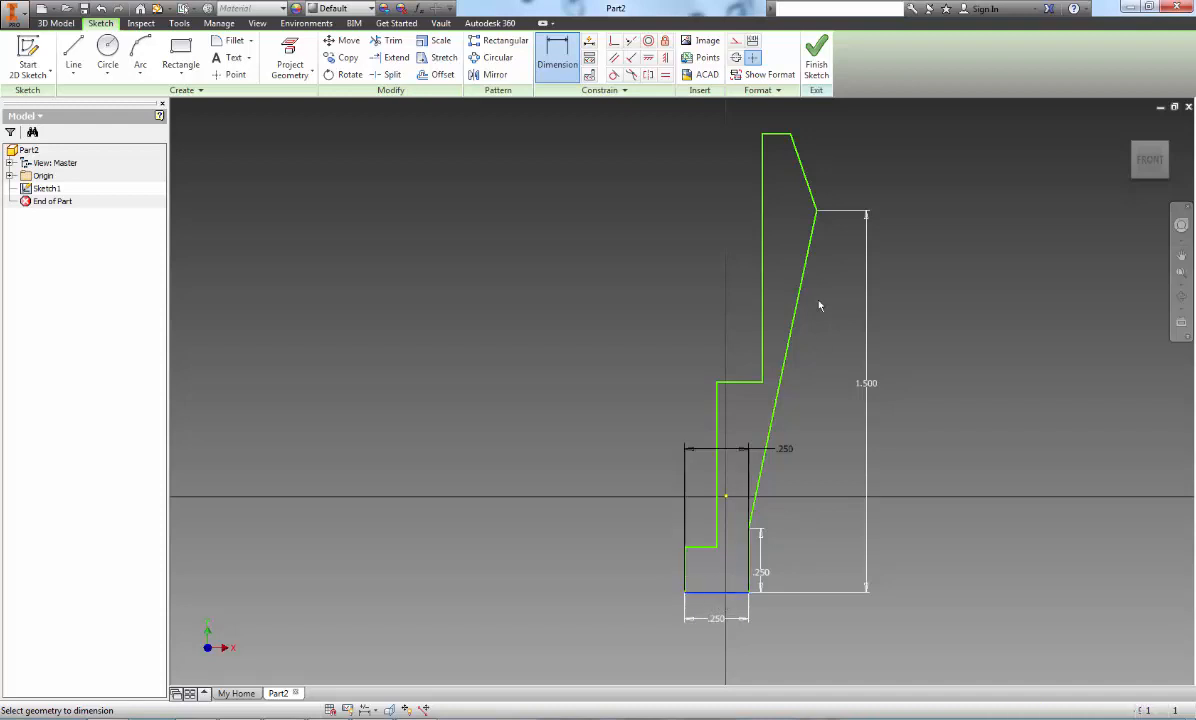
click(778, 134)
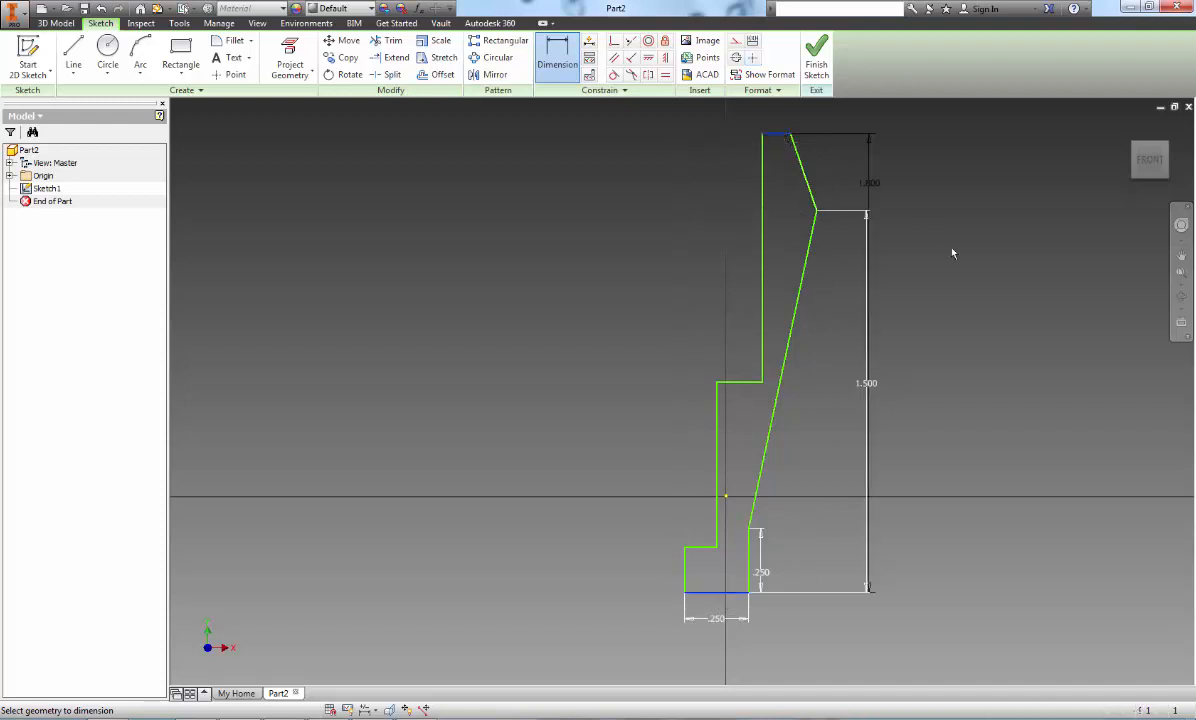
click(918, 344)
text(1.75)
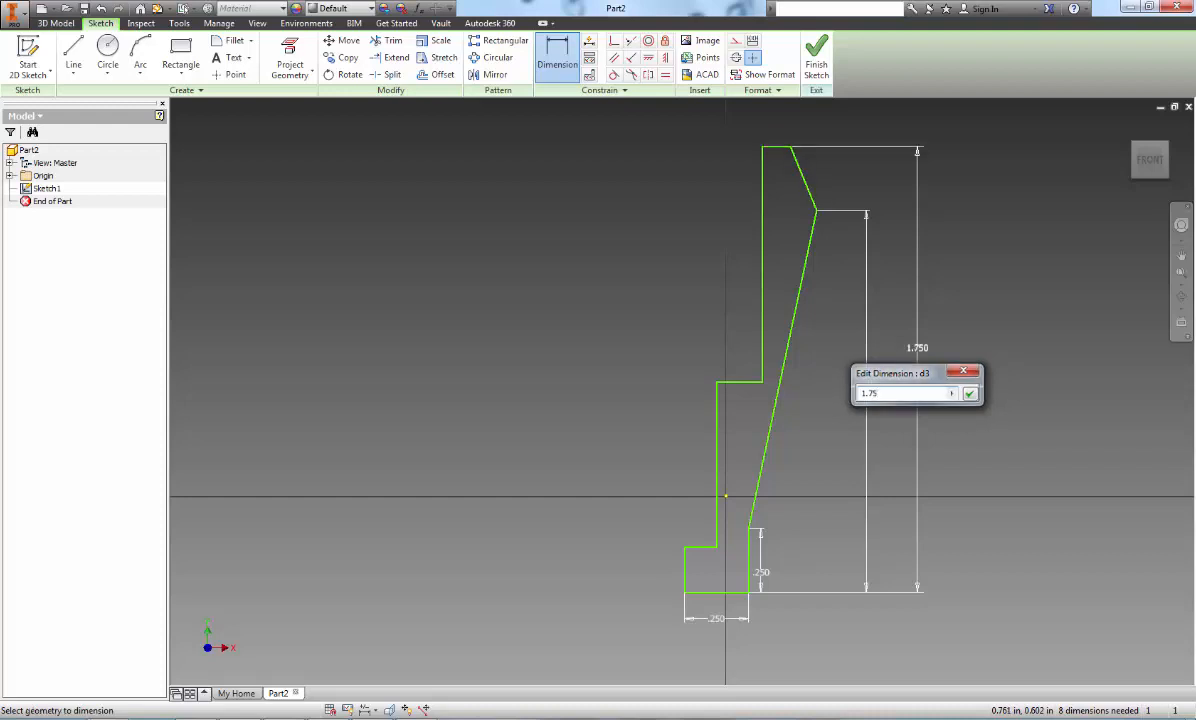
key(Return)
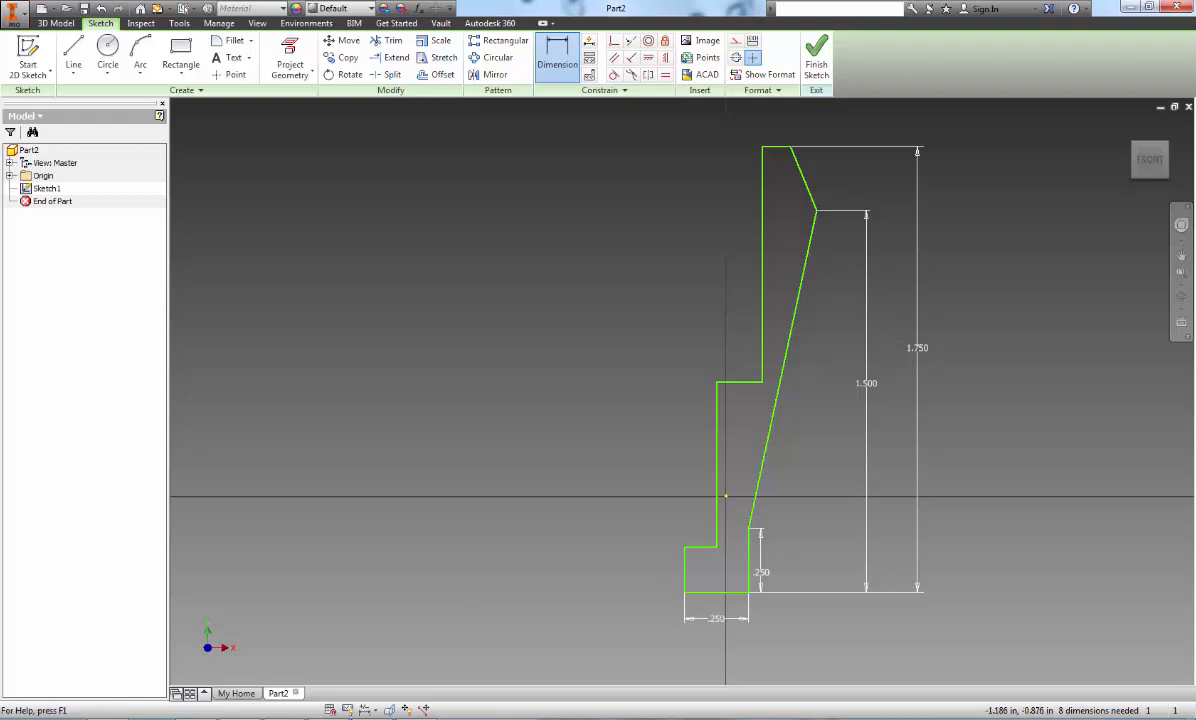
Switch to Paint and draw a rectangle around the whole hole callout and another around its Ø0.875 counterbore line
key(alt+Tab)
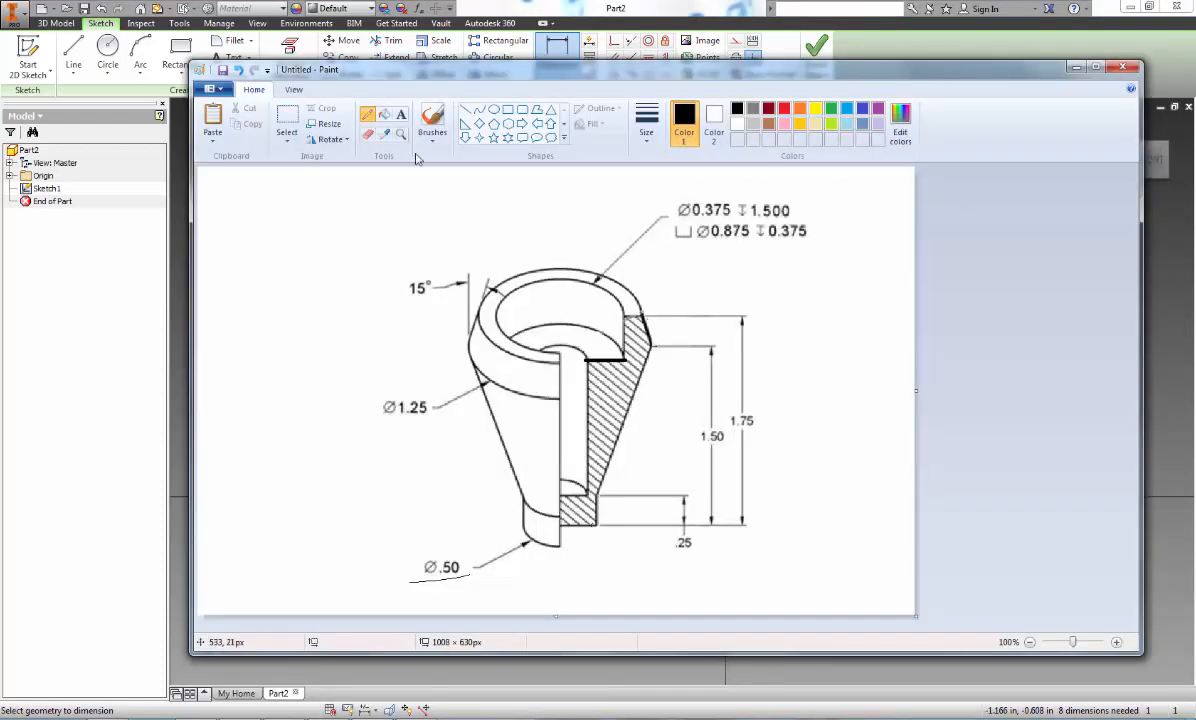
click(508, 110)
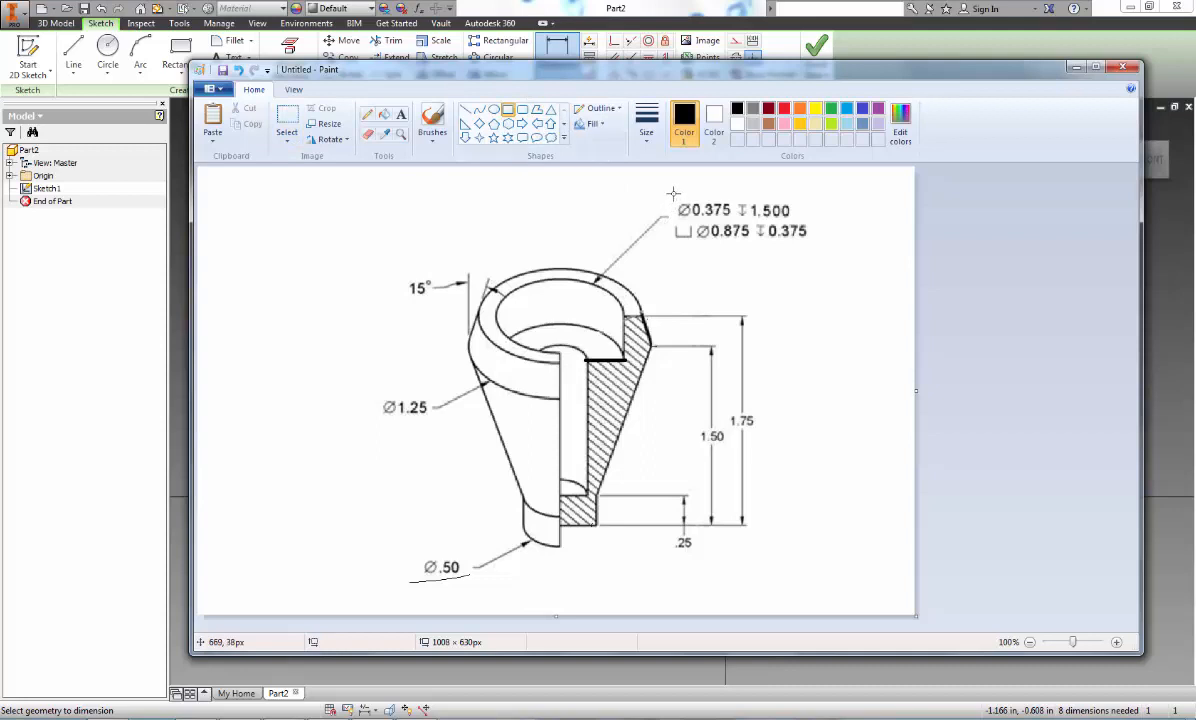
mouse_move(668, 189)
mouse_down()
mouse_move(792, 258)
mouse_move(827, 254)
mouse_up()
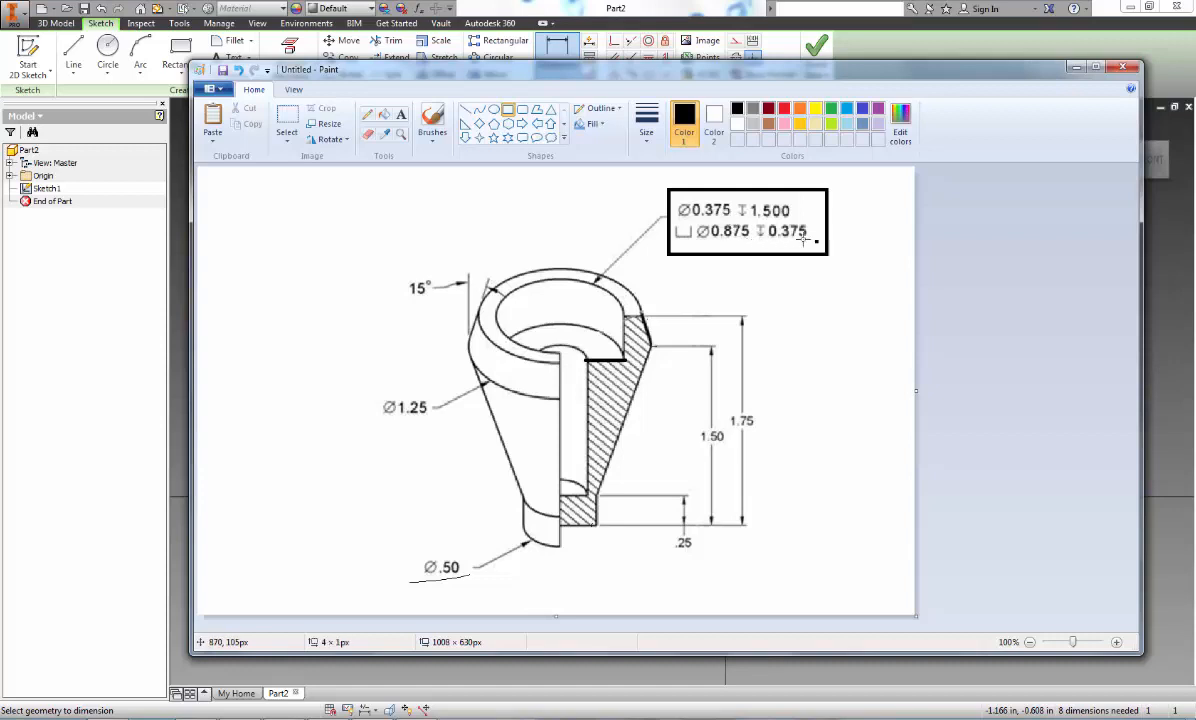
mouse_move(820, 243)
mouse_down()
mouse_move(628, 200)
mouse_move(672, 220)
mouse_up()
click(779, 286)
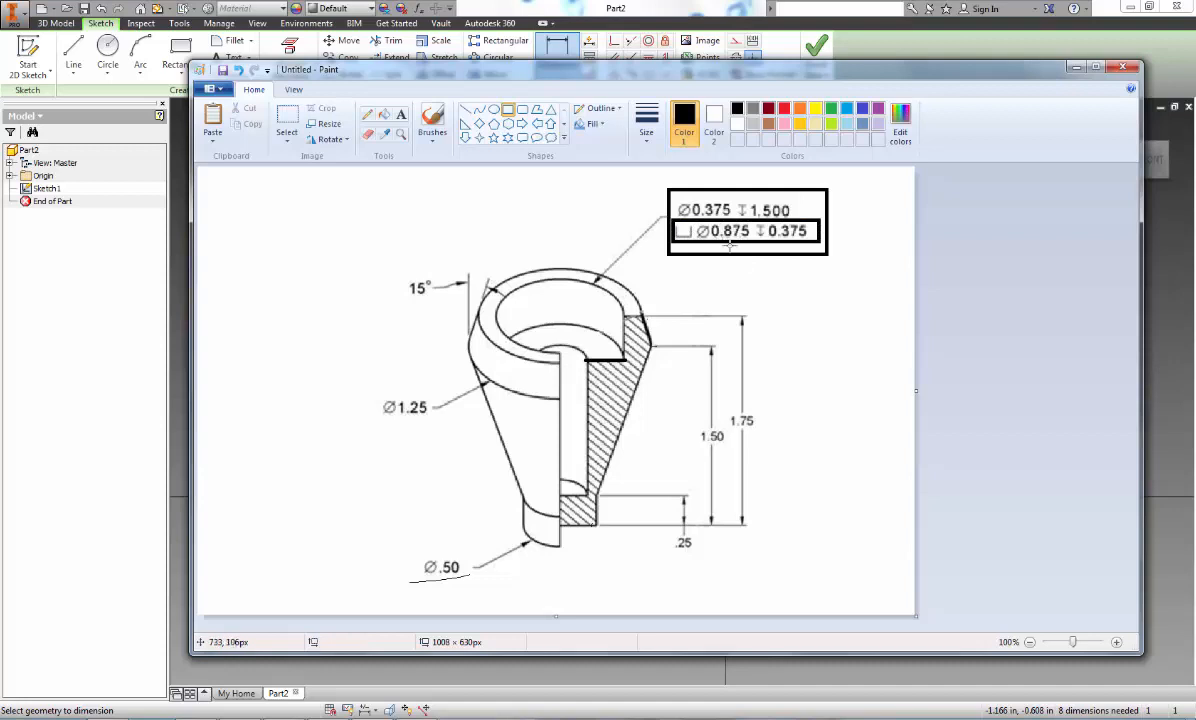
Mark the counterbore on the drawing with a black line across its diameter and a red vertical line along its depth
click(465, 109)
drag(497, 317, 621, 316)
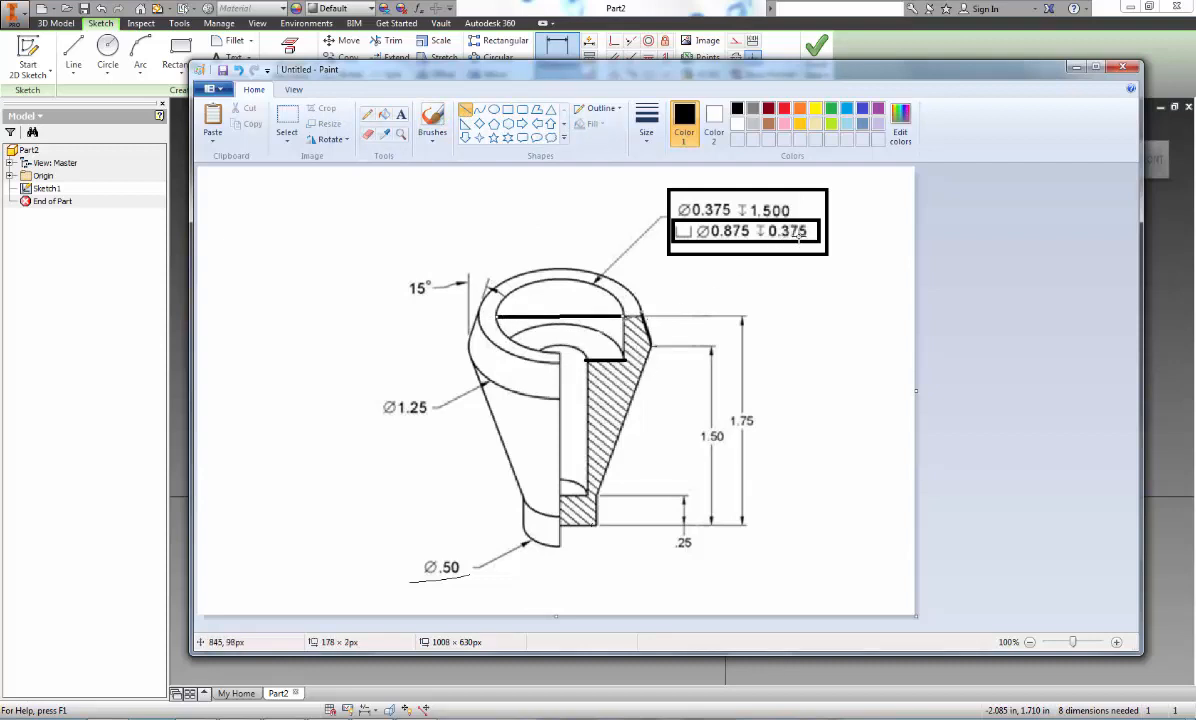
click(735, 334)
drag(624, 316, 624, 358)
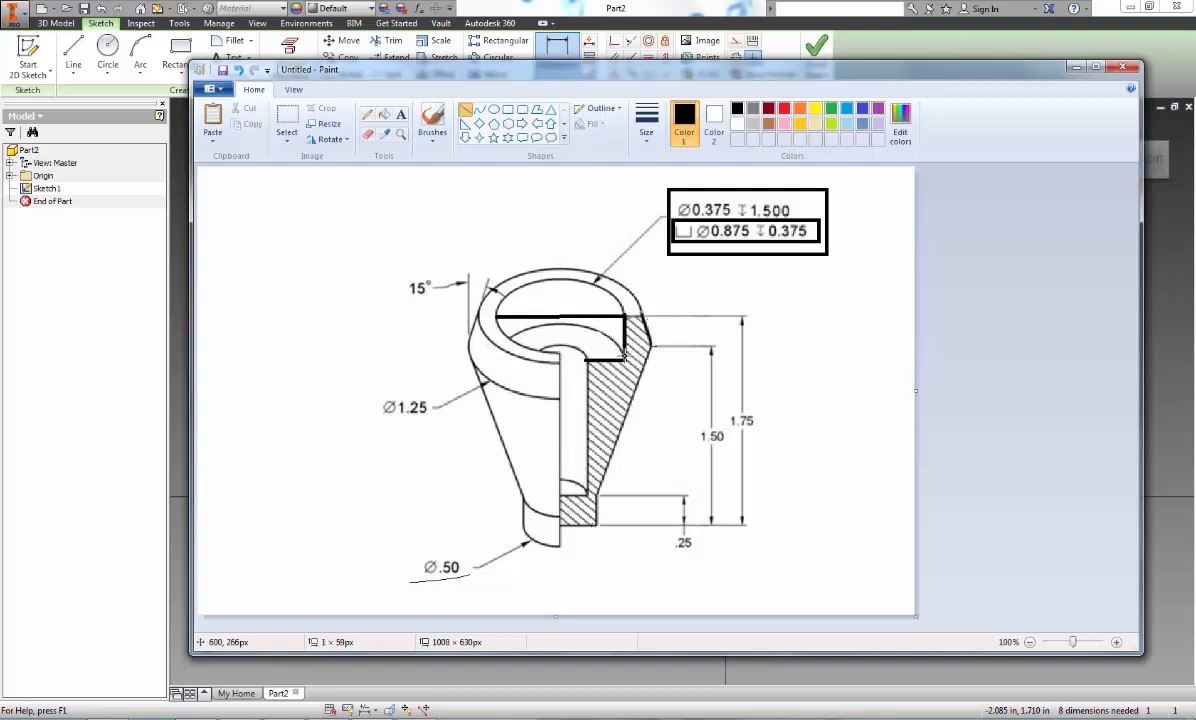
click(784, 108)
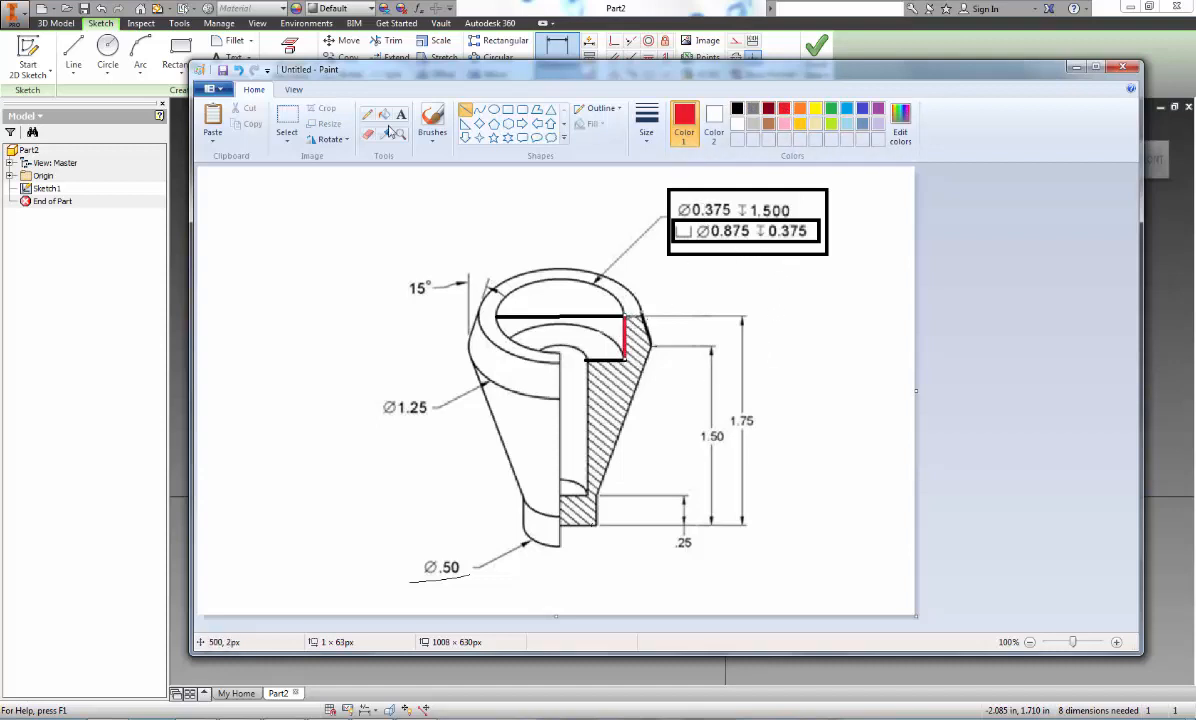
Draw a green rectangle around the Ø0.375 hole line, 1.500 deep, in the callout
click(508, 109)
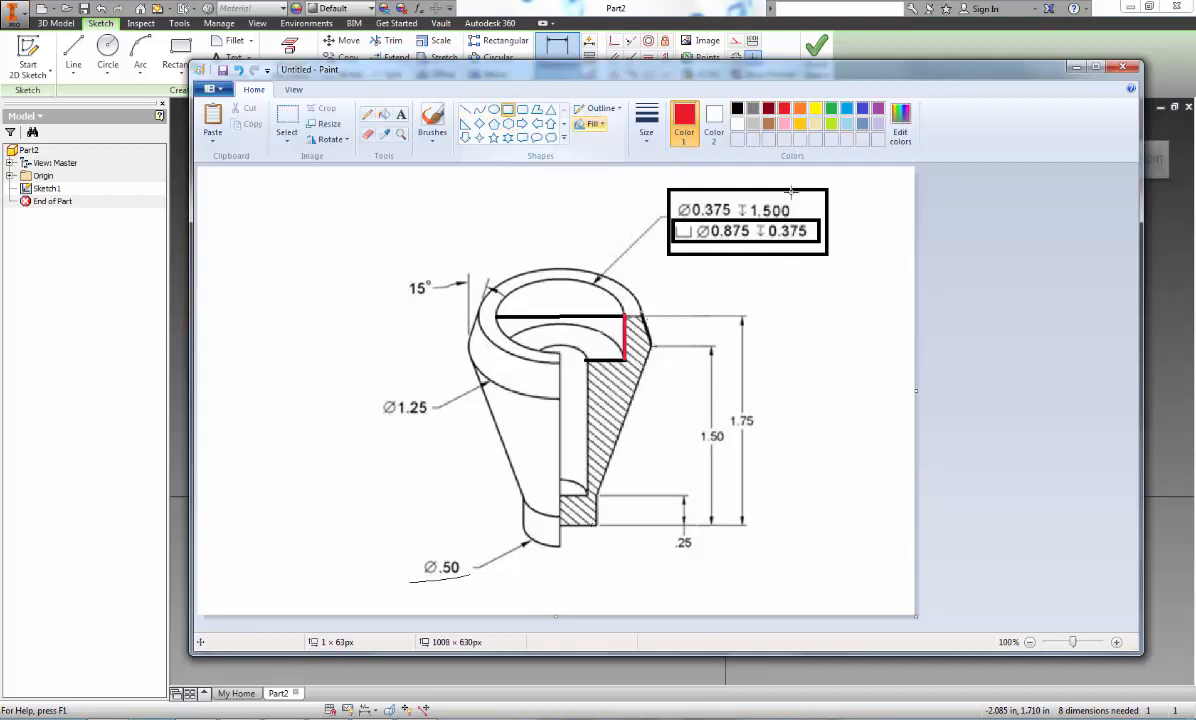
click(830, 109)
drag(677, 200, 801, 221)
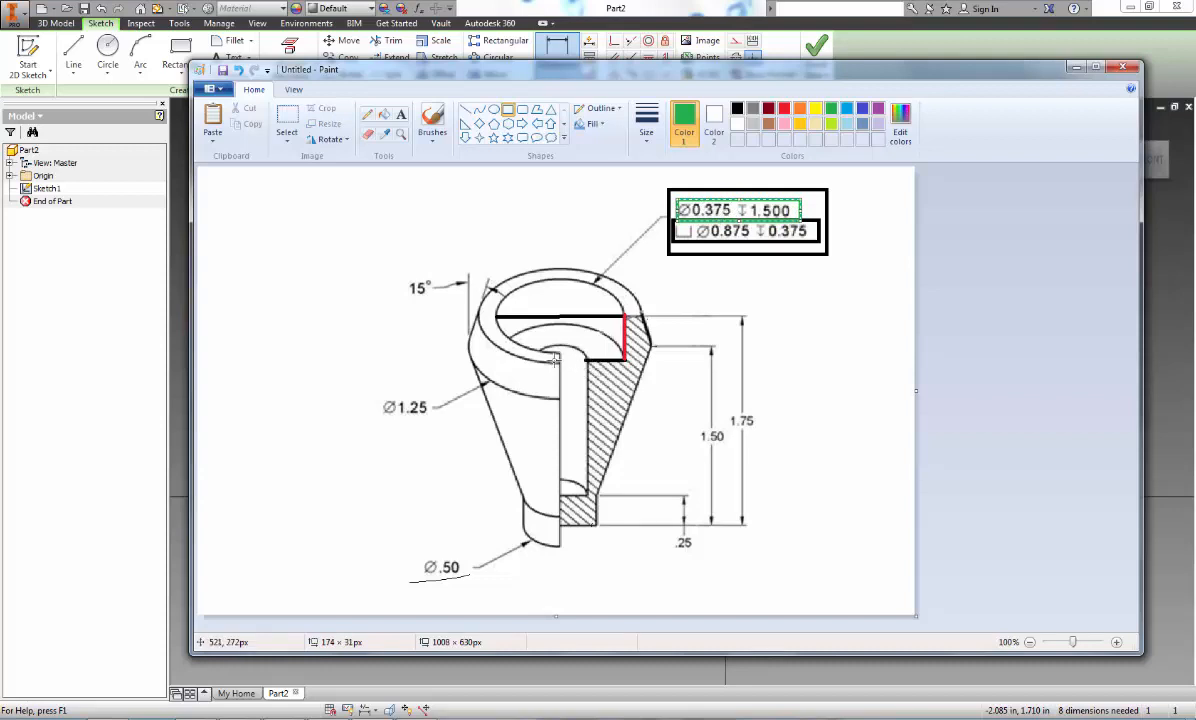
Draw green lines marking the small hole's diameter and its depth from the part's top edge, plus one down through the hatched section
click(465, 109)
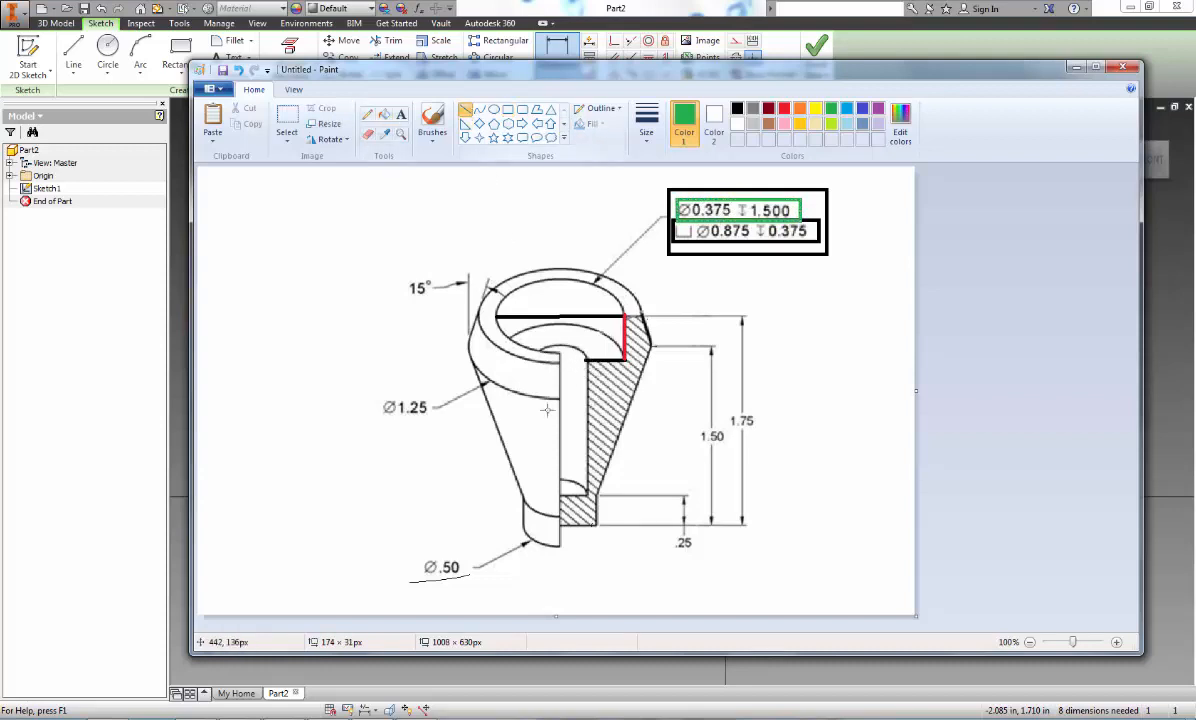
drag(586, 399, 541, 399)
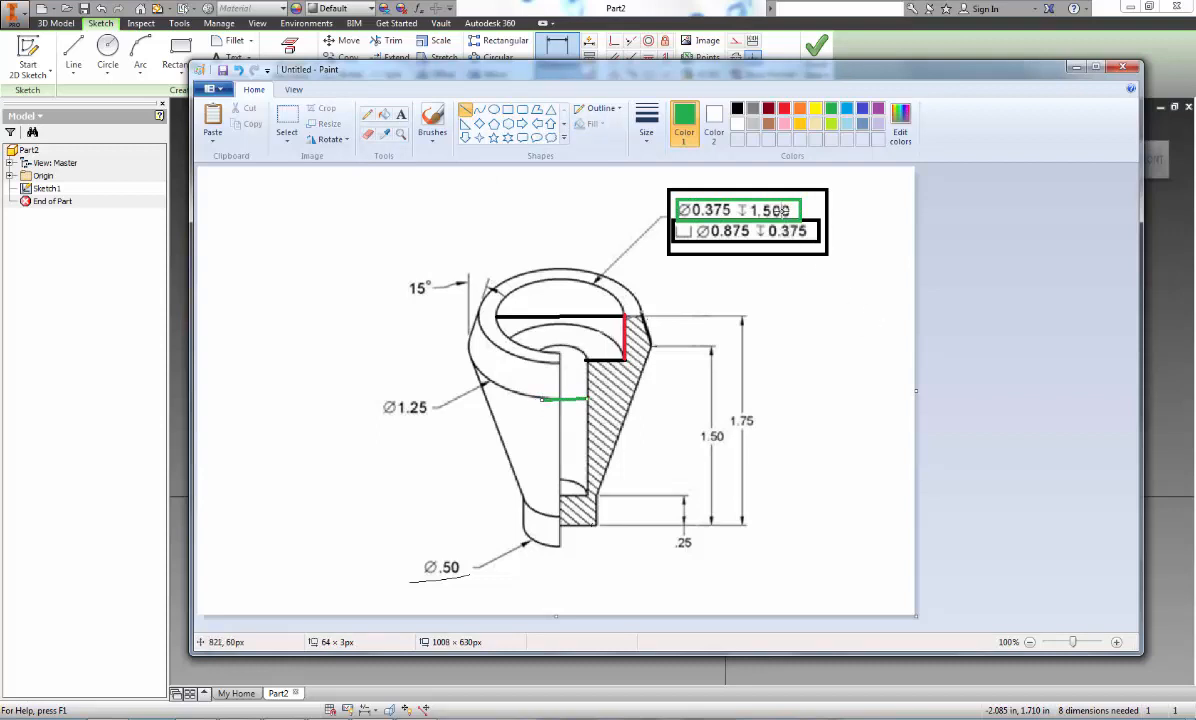
click(846, 244)
drag(587, 315, 587, 496)
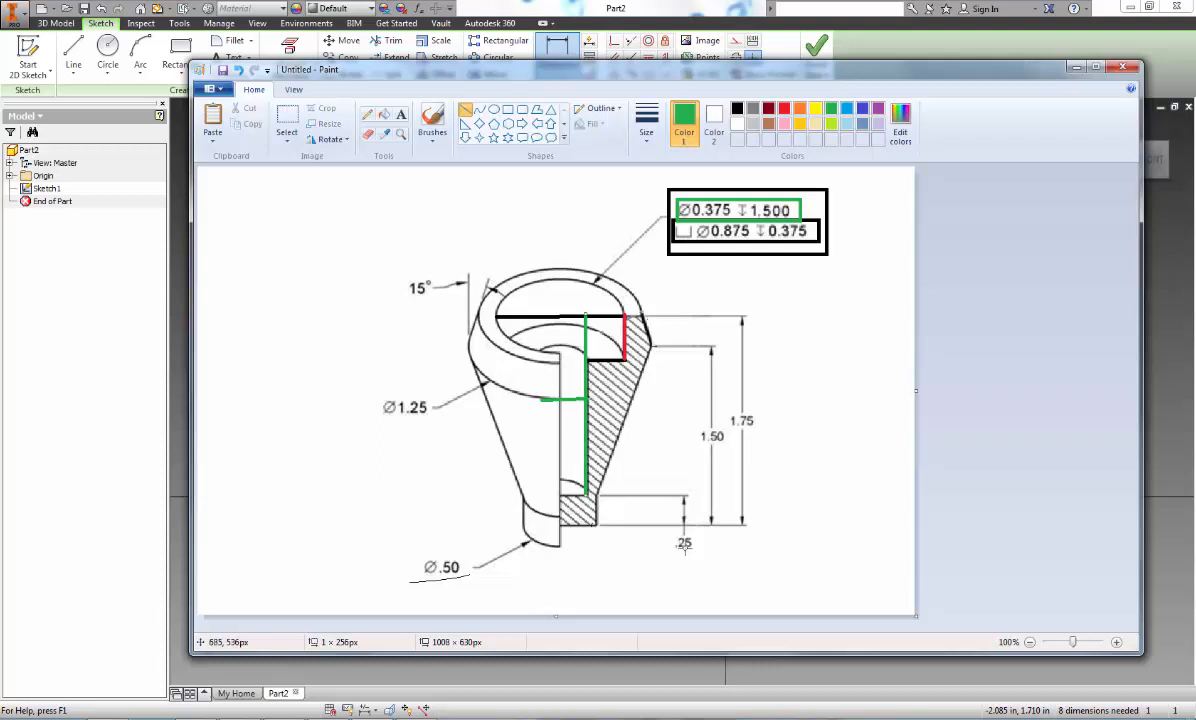
mouse_move(600, 361)
mouse_down()
mouse_move(626, 361)
mouse_move(600, 400)
mouse_move(585, 465)
mouse_move(596, 542)
mouse_up()
click(611, 367)
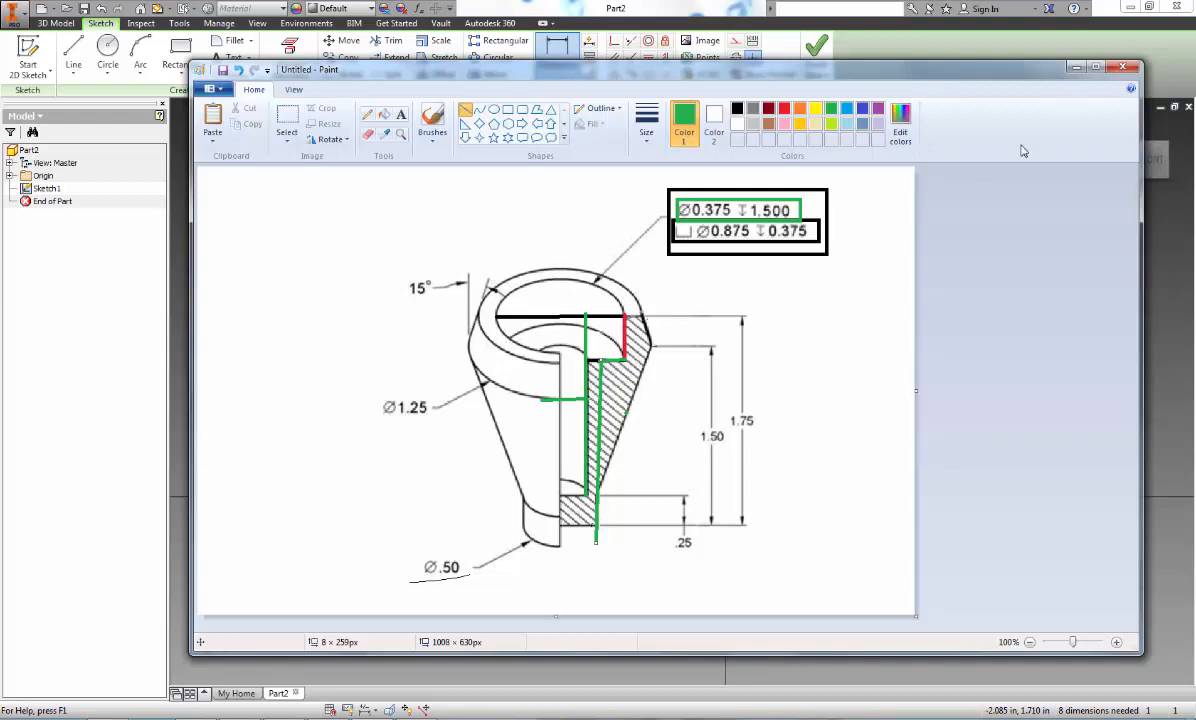
Return to Inventor and dimension the distance from the profile's center-axis edge to the counterbore wall as .875/2
click(1074, 67)
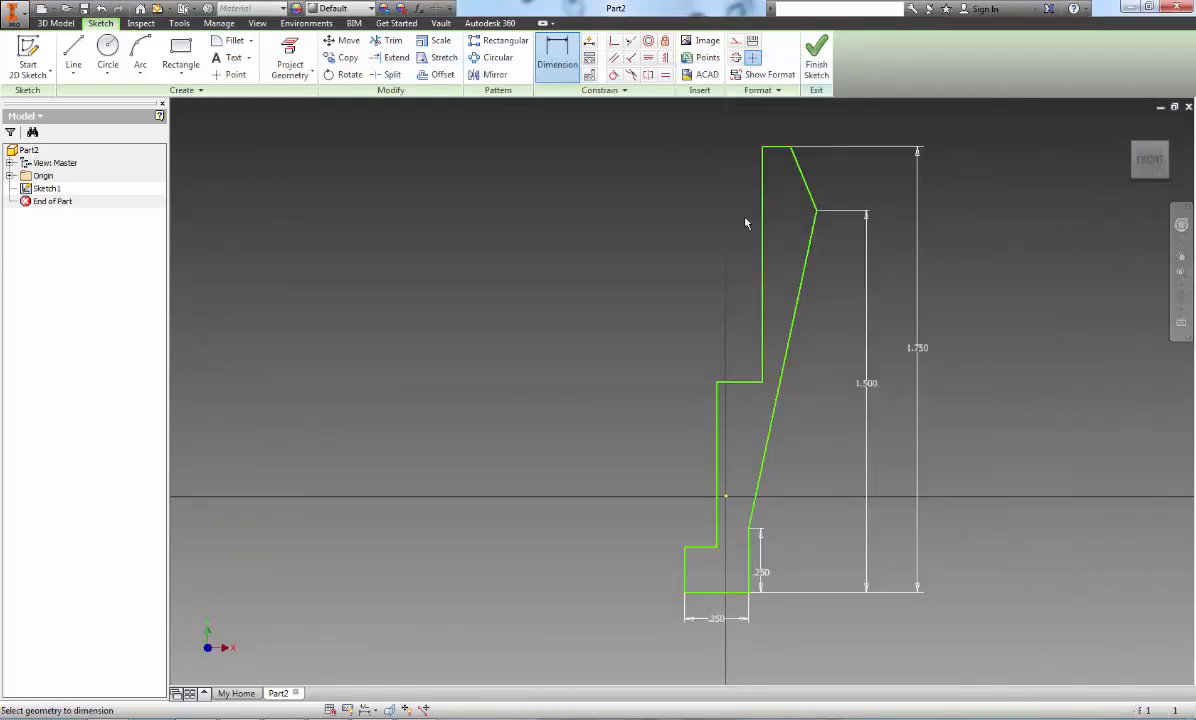
click(763, 228)
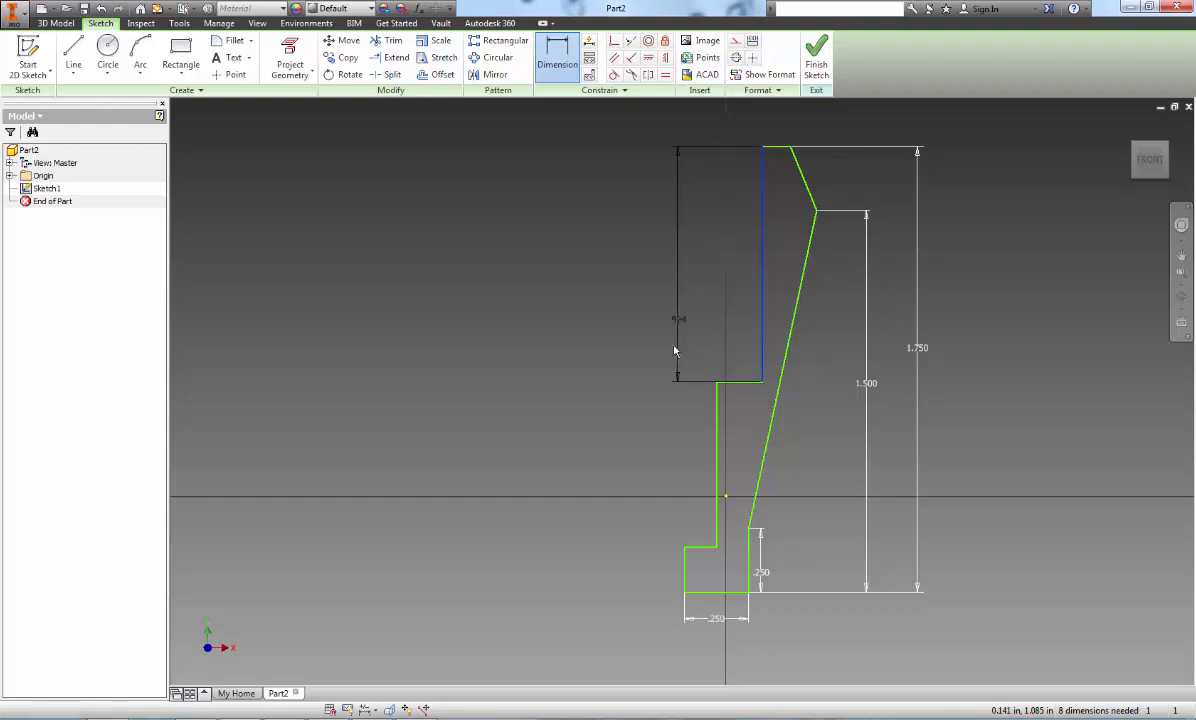
click(686, 572)
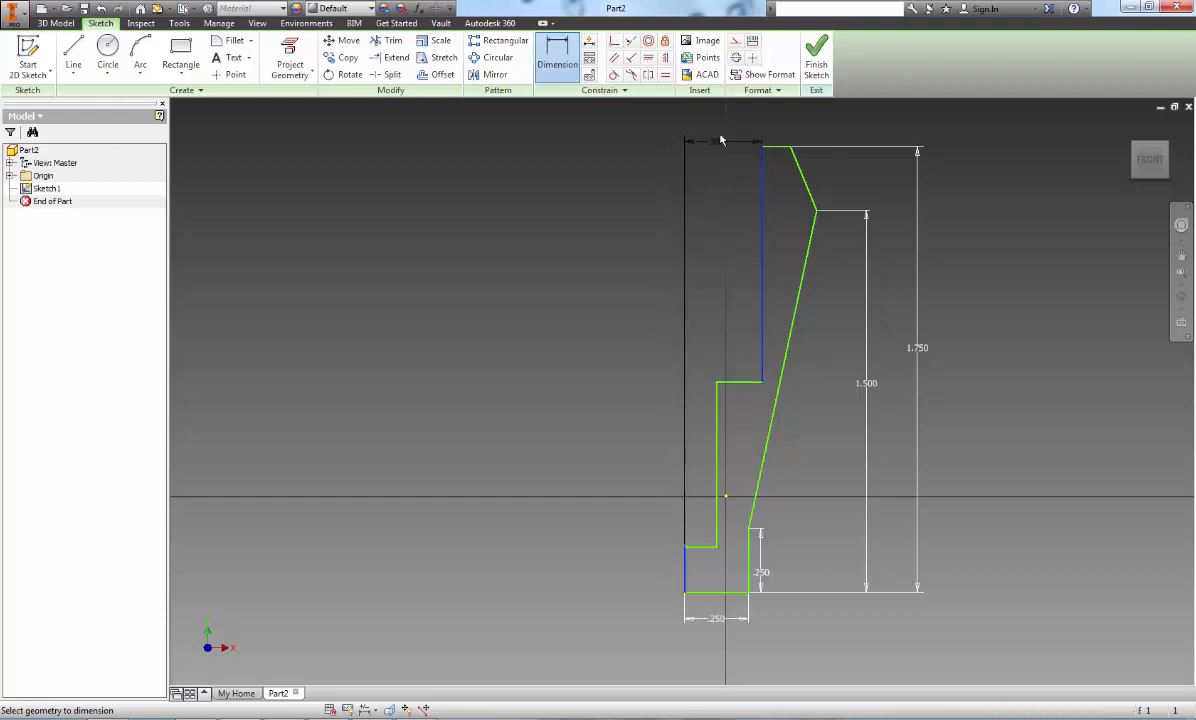
click(722, 128)
key(BackSpace)
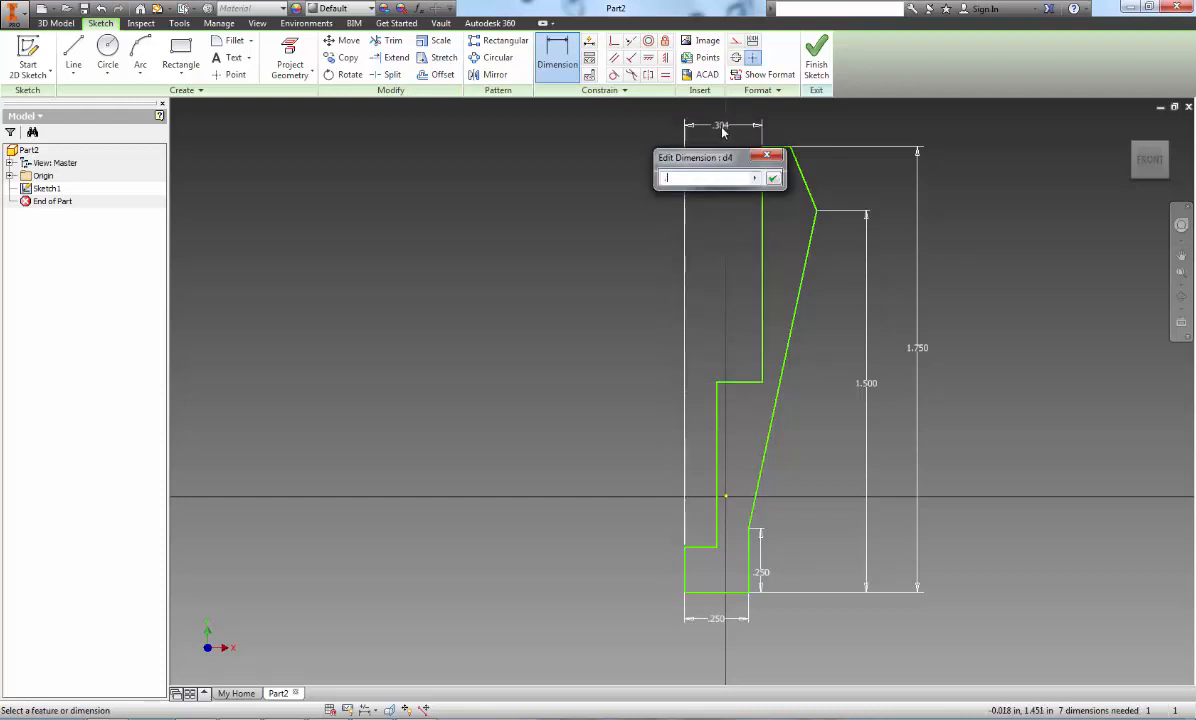
text(.875/2)
key(Return)
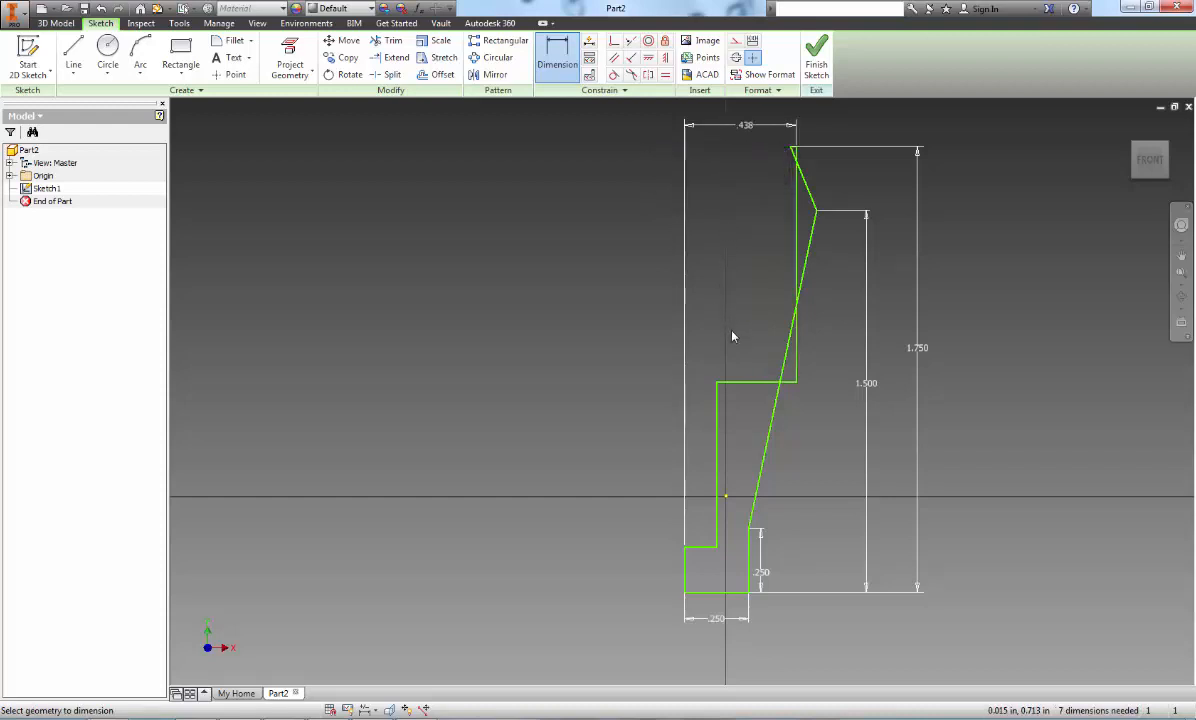
Dimension the distance from the center-axis edge to the small hole's wall as .375/2
click(686, 569)
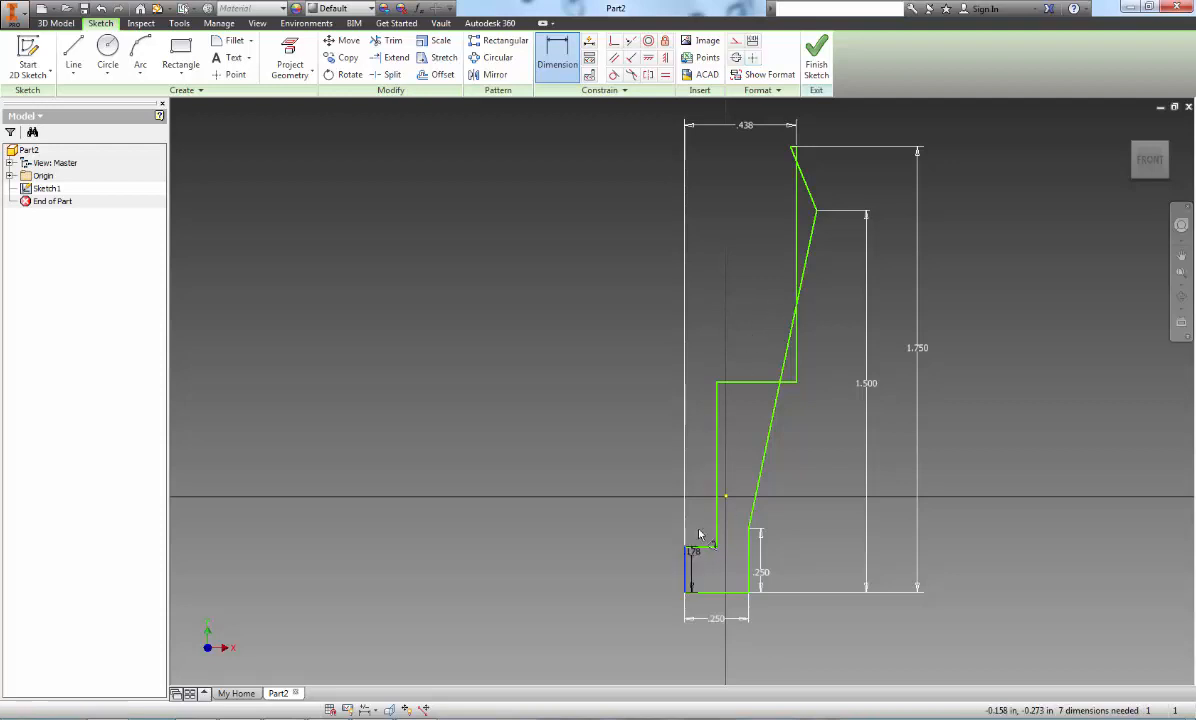
click(716, 500)
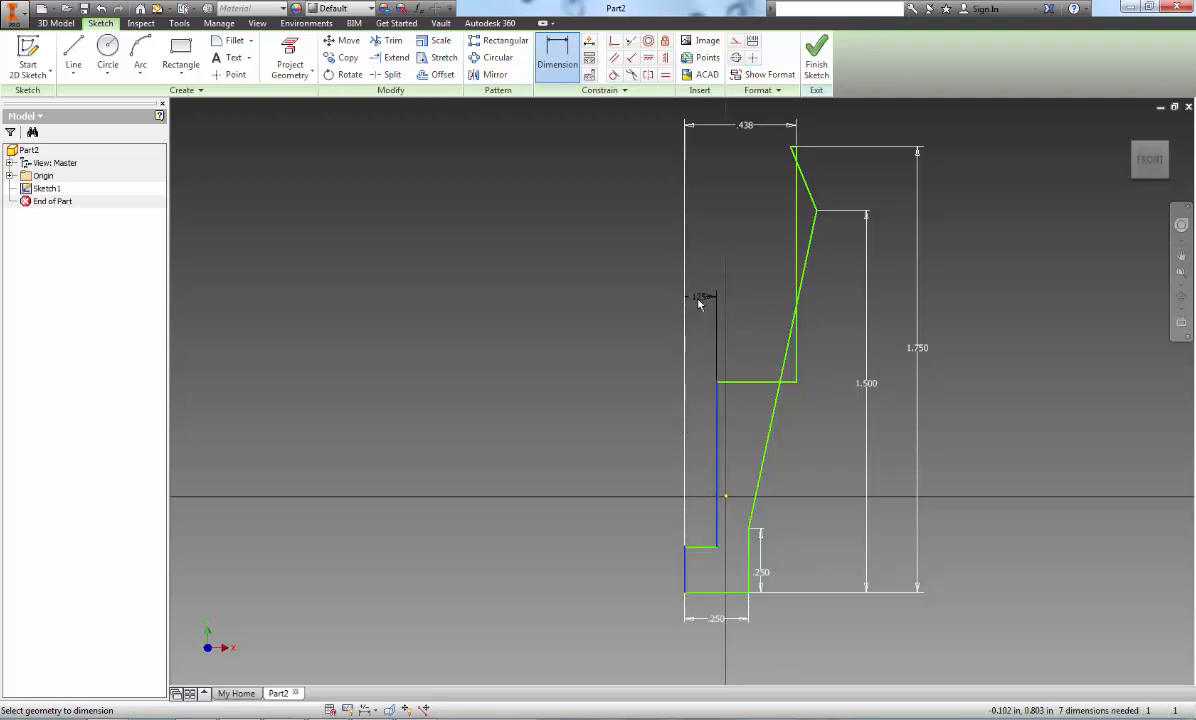
click(698, 313)
text(.375)
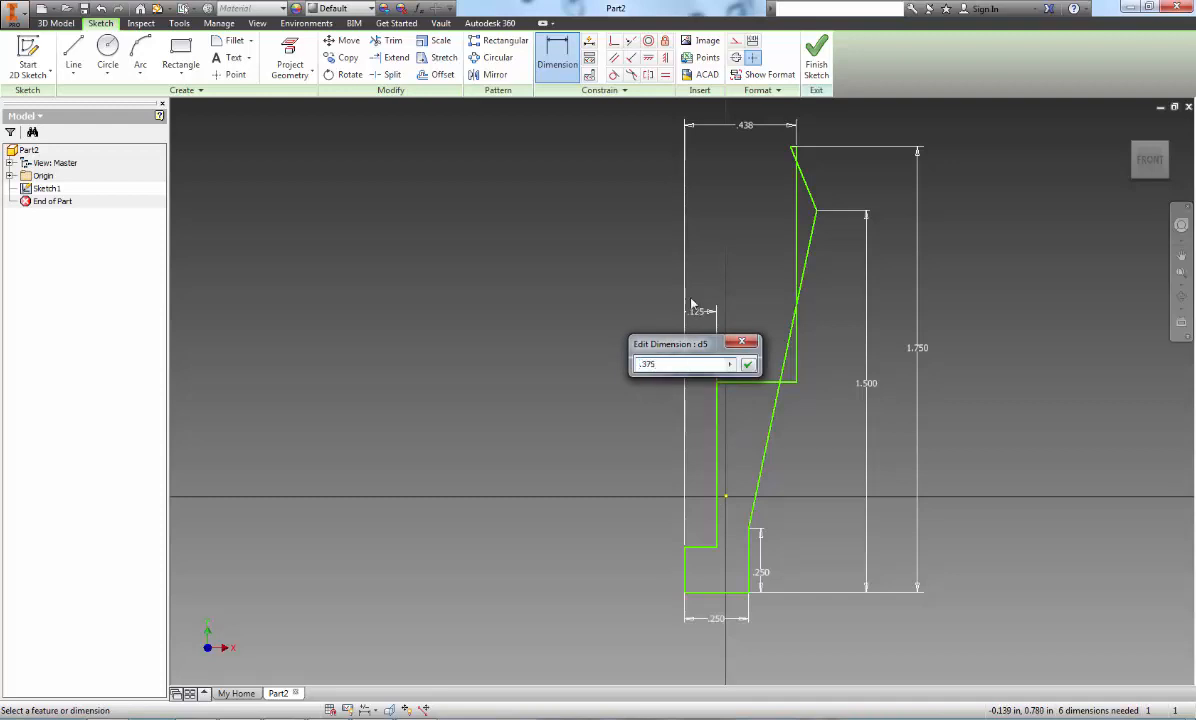
text(/2)
key(Return)
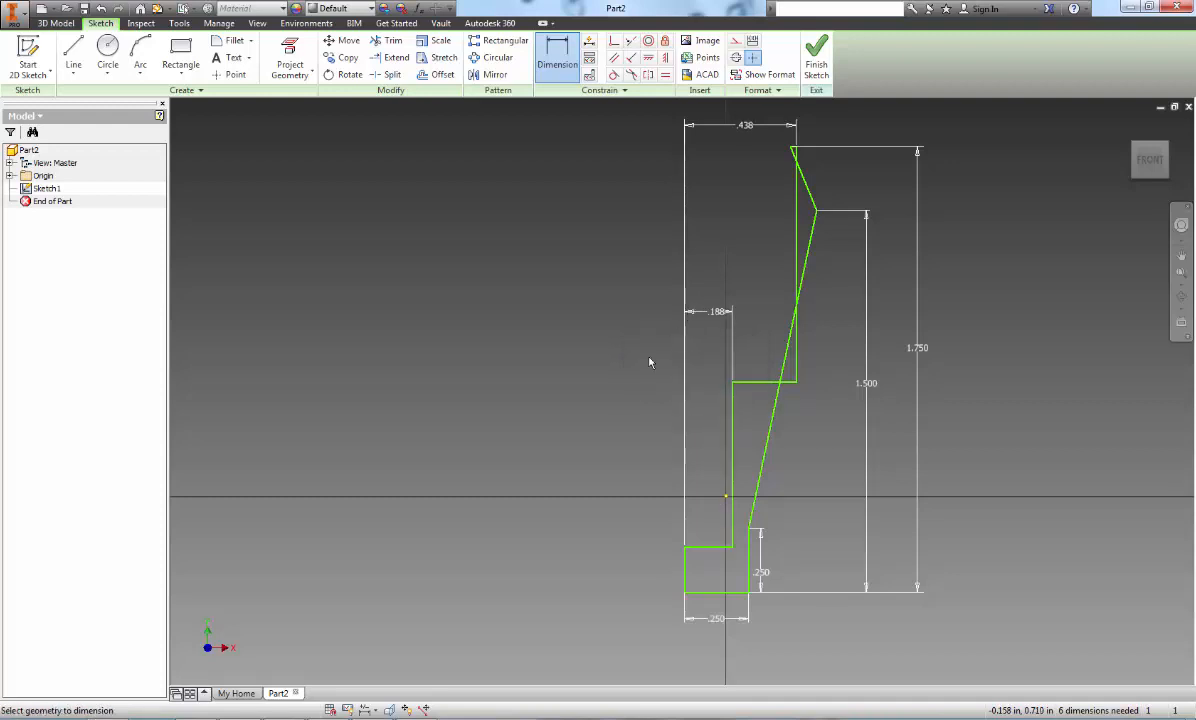
Dimension the counterbore depth from the top edge to its floor as .375 in, checking the callout in the Paint drawing
scroll(817, 470, down, 1)
middle_drag(817, 482, 800, 529)
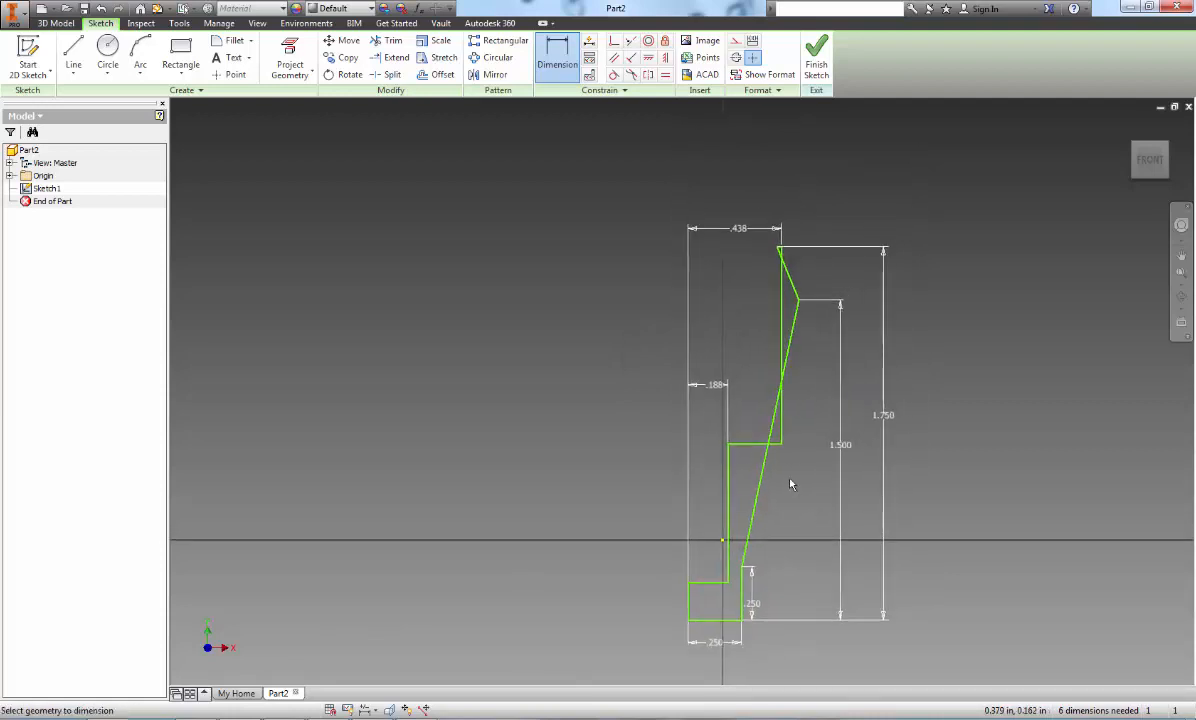
click(787, 245)
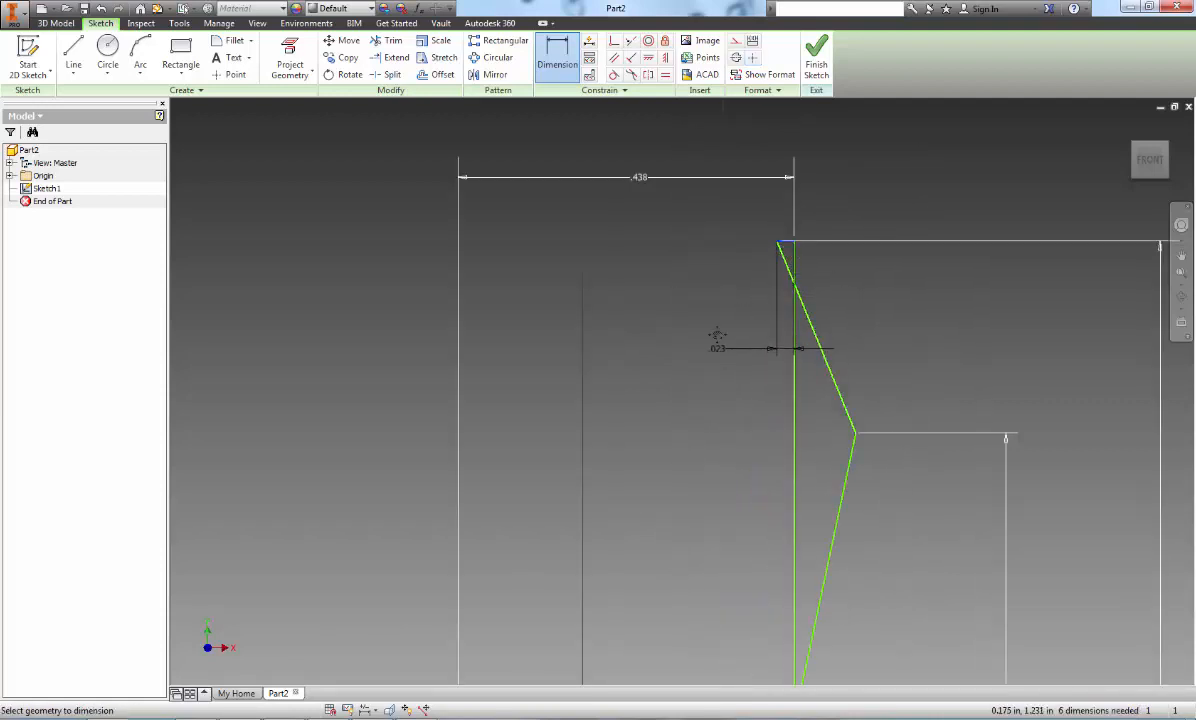
middle_drag(716, 337, 735, 228)
scroll(756, 394, up, 5)
click(745, 547)
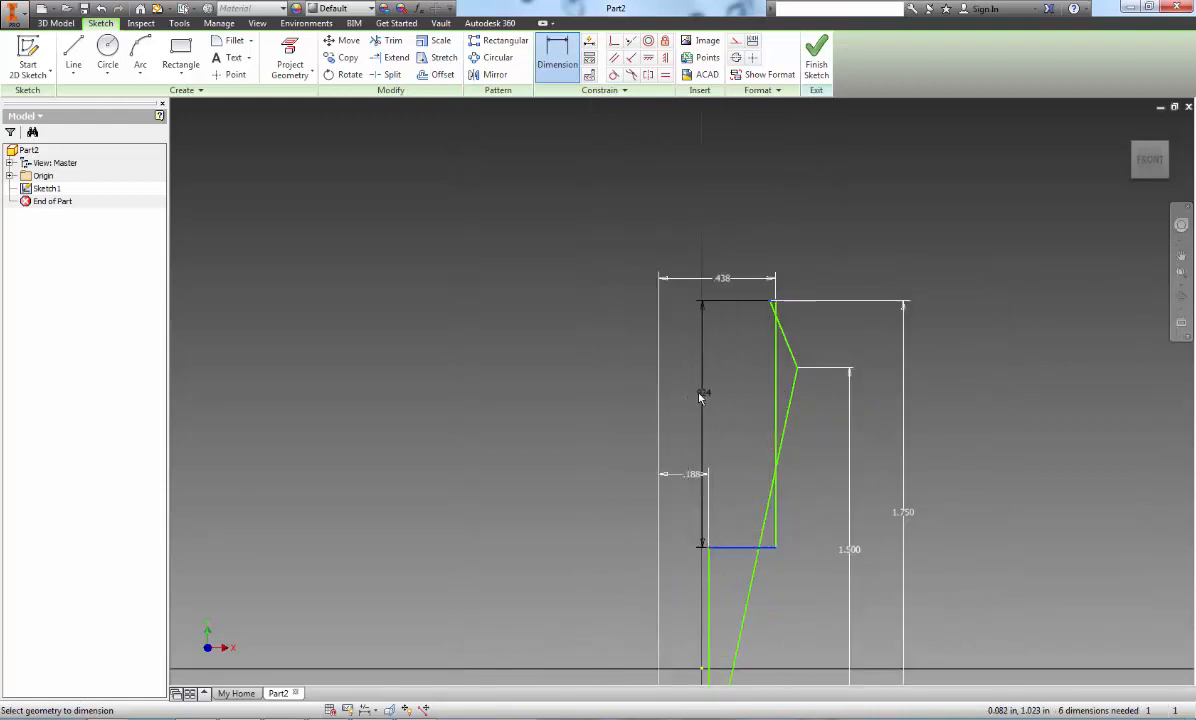
click(680, 396)
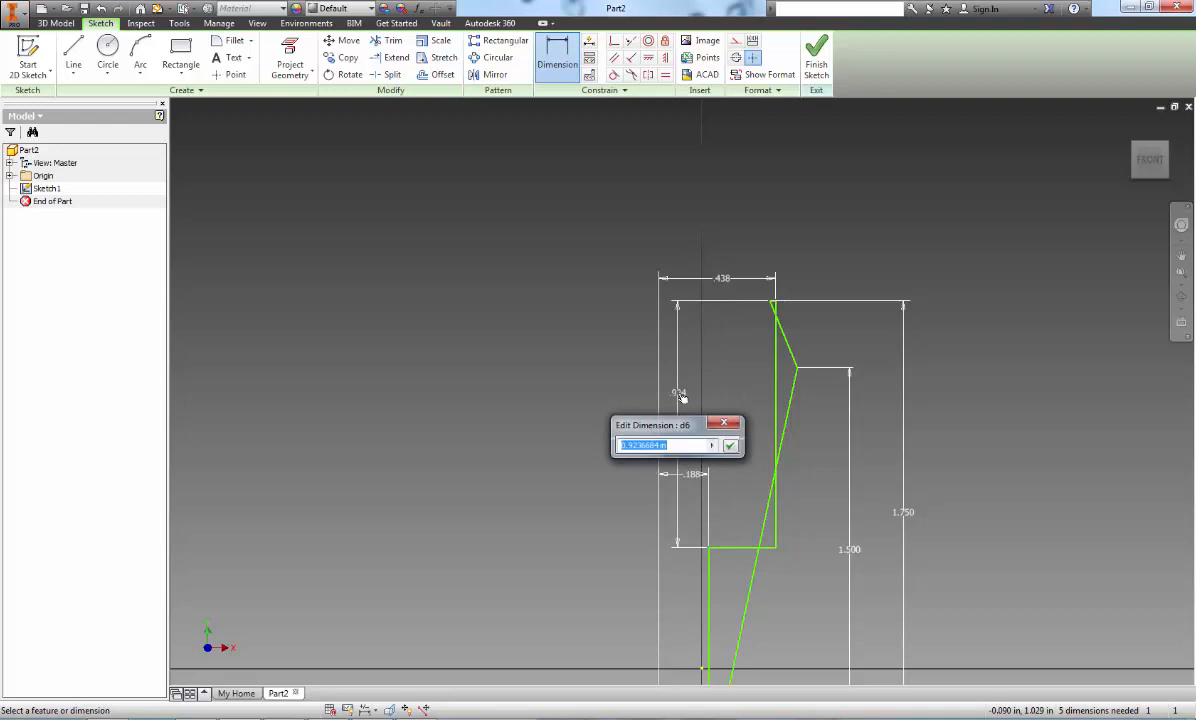
key(alt+Tab)
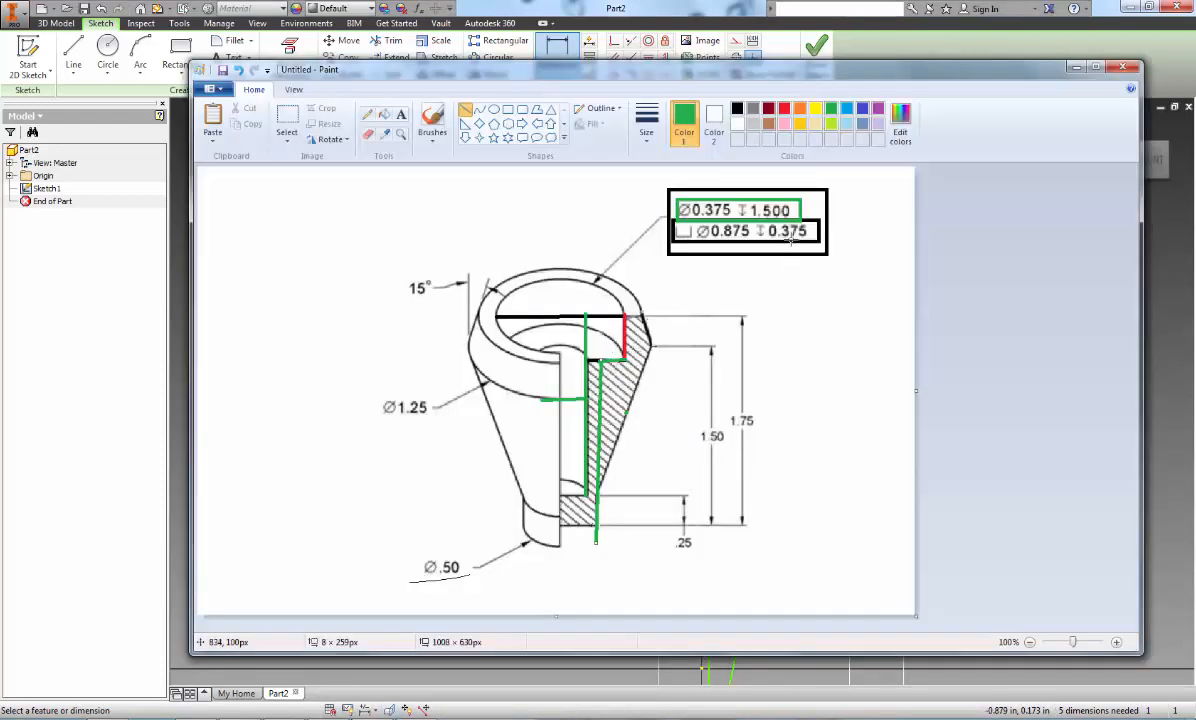
click(1073, 68)
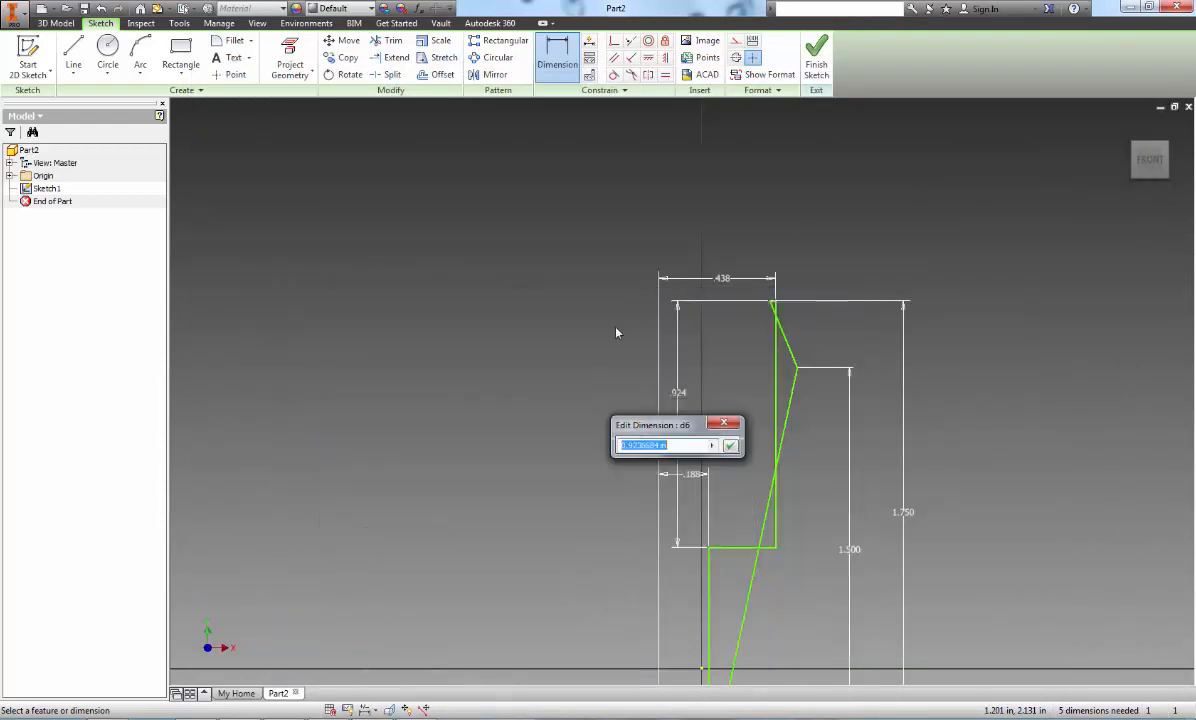
key(BackSpace)
text(.3)
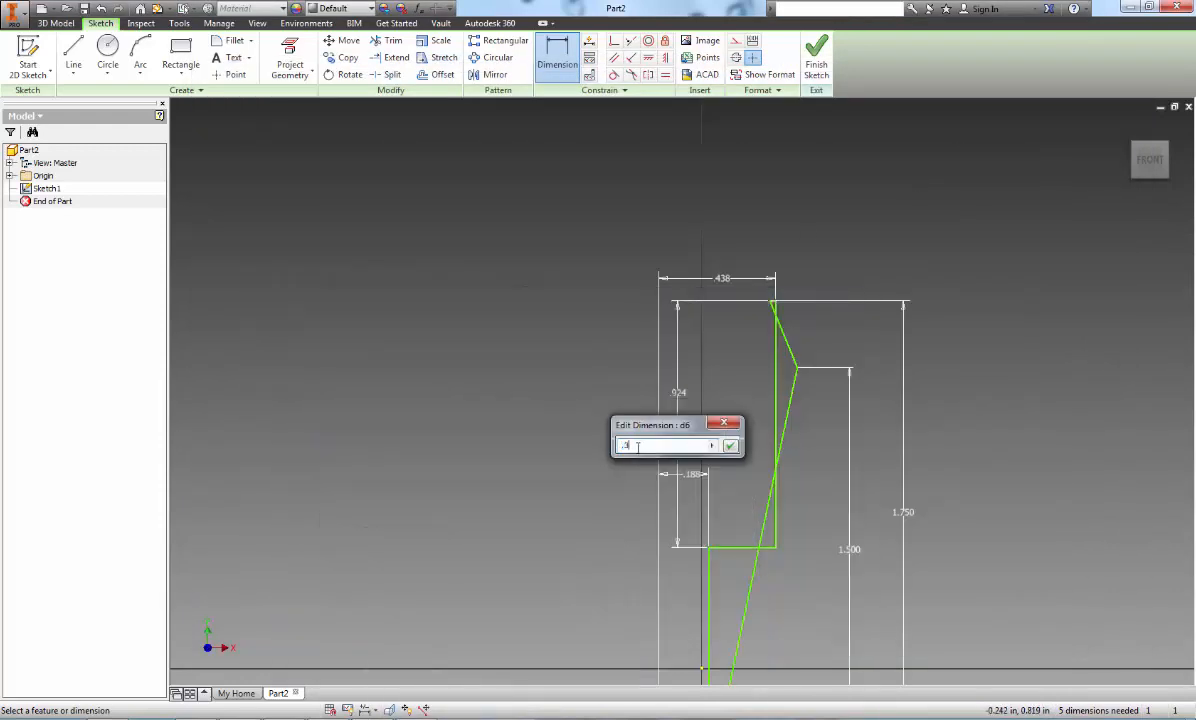
text(75)
key(Return)
Dimension the small hole's depth from the top edge to the hole's bottom edge as 1.5 in and end dimensioning
middle_drag(783, 420, 783, 305)
scroll(776, 187, up, 4)
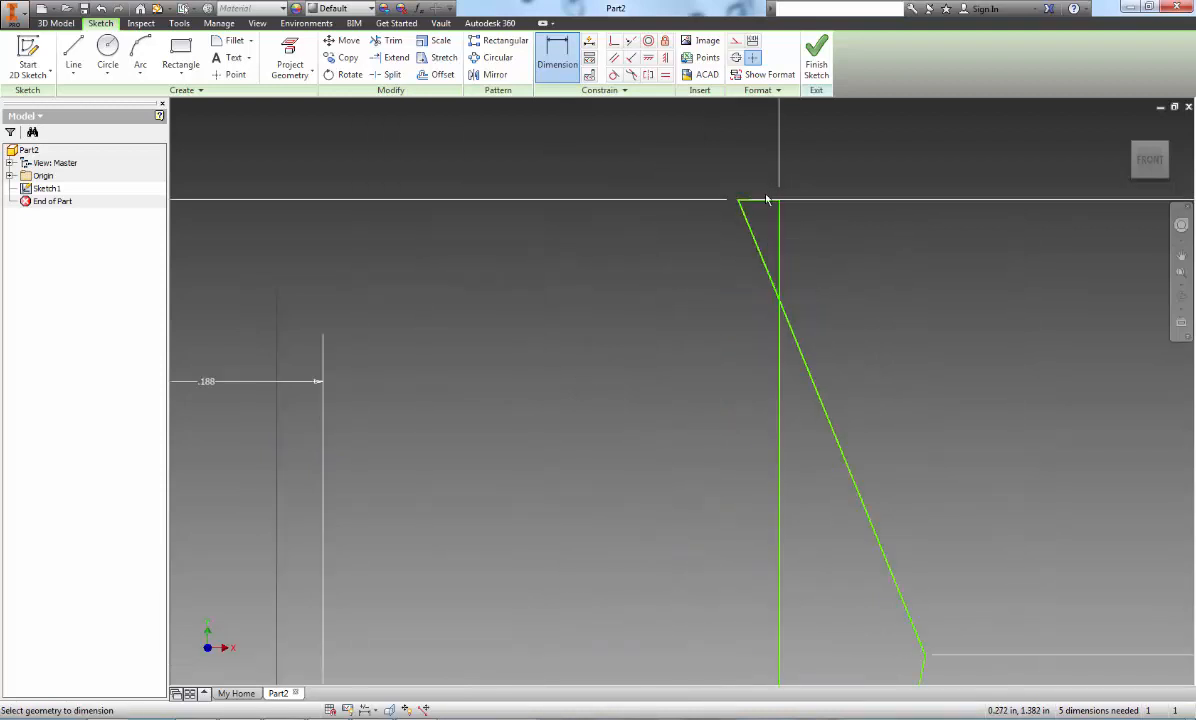
scroll(763, 204, down, 10)
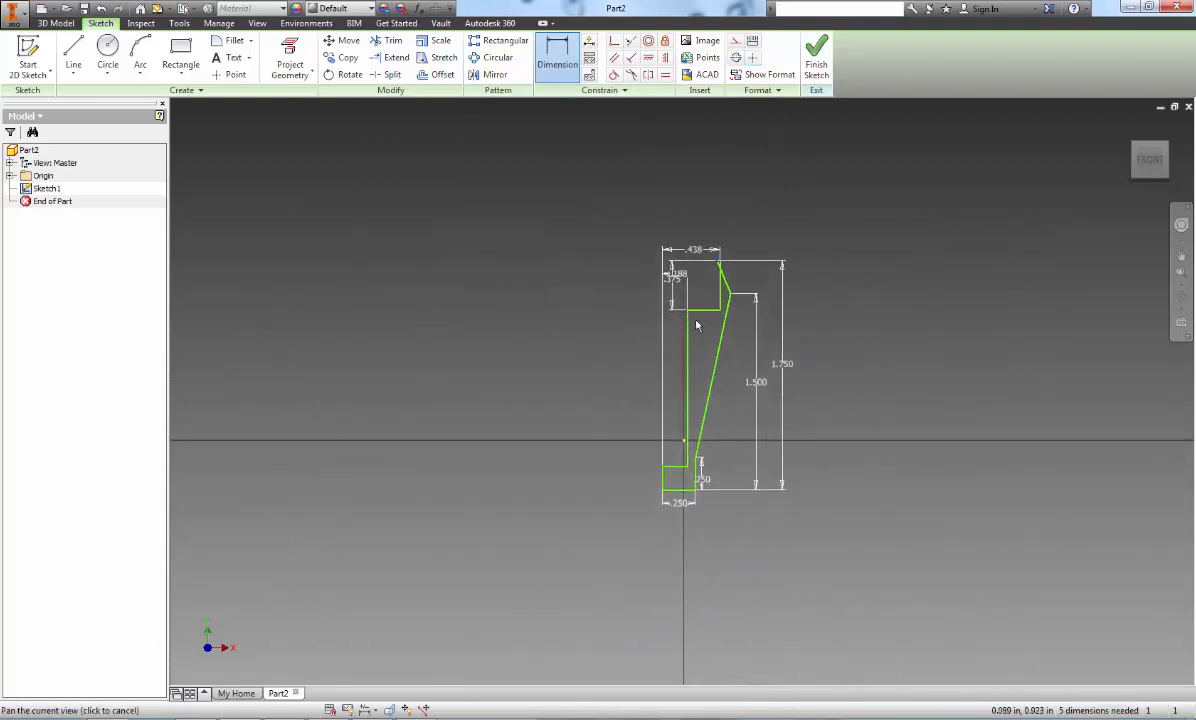
scroll(674, 344, up, 4)
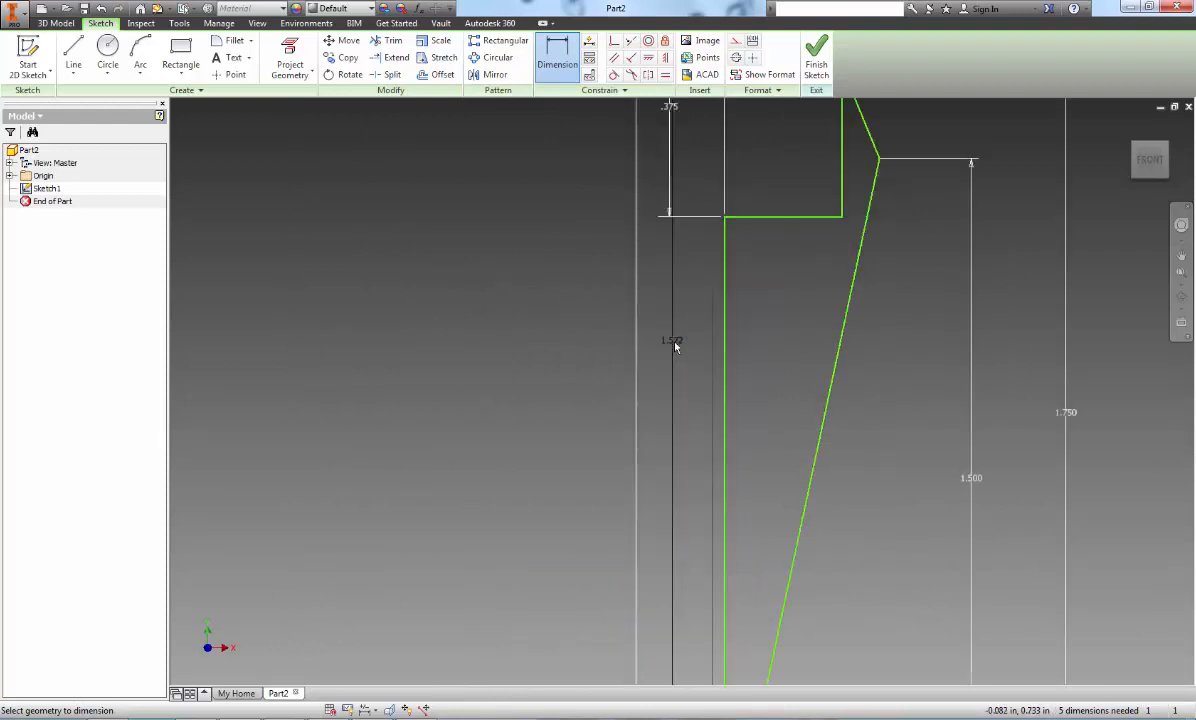
click(649, 334)
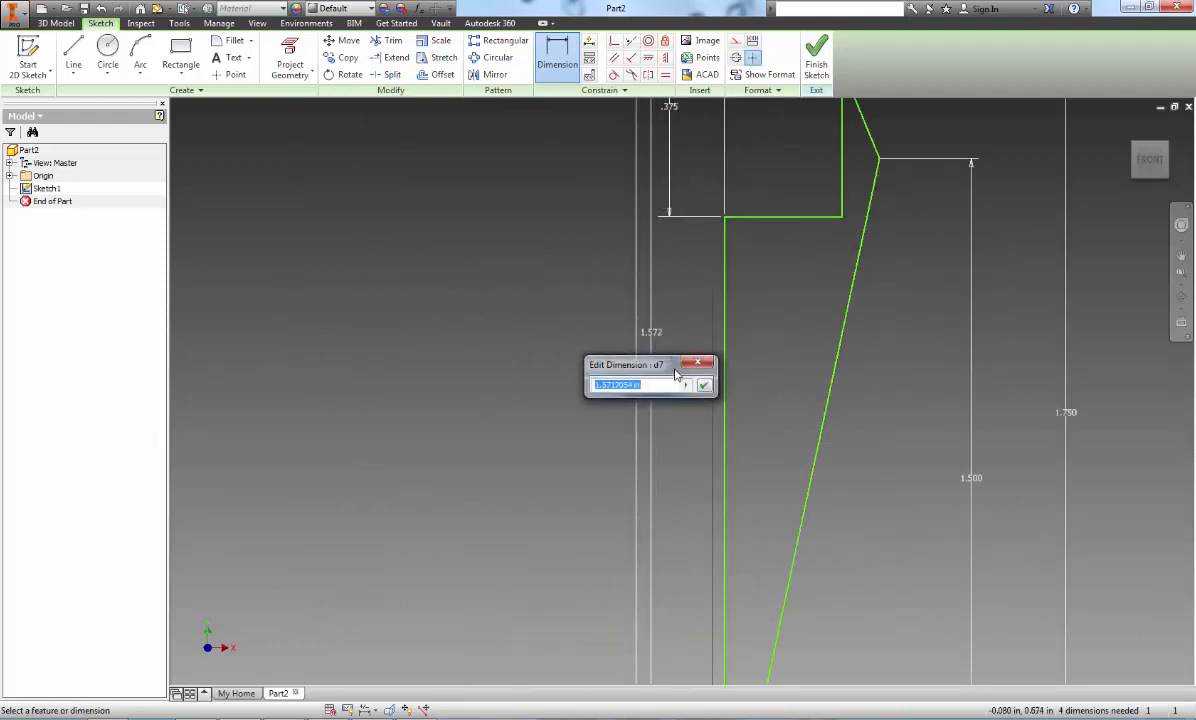
text(1.5)
key(Return)
scroll(686, 376, down, 3)
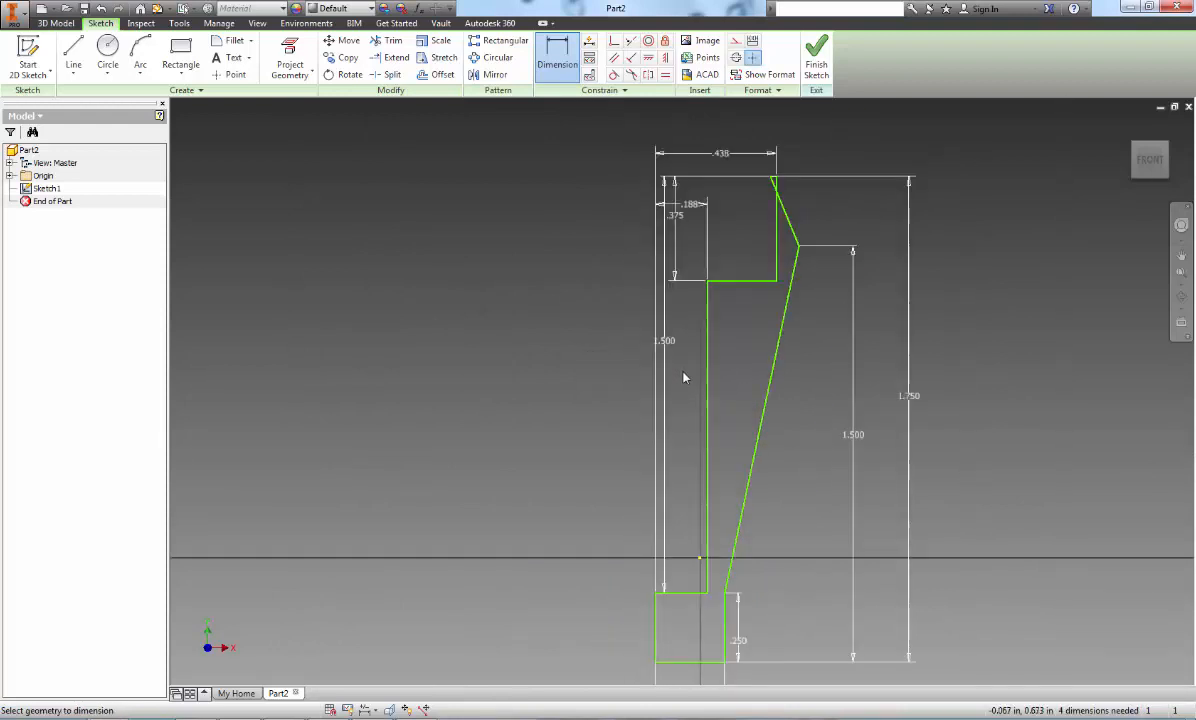
scroll(726, 400, up, 2)
key(Escape)
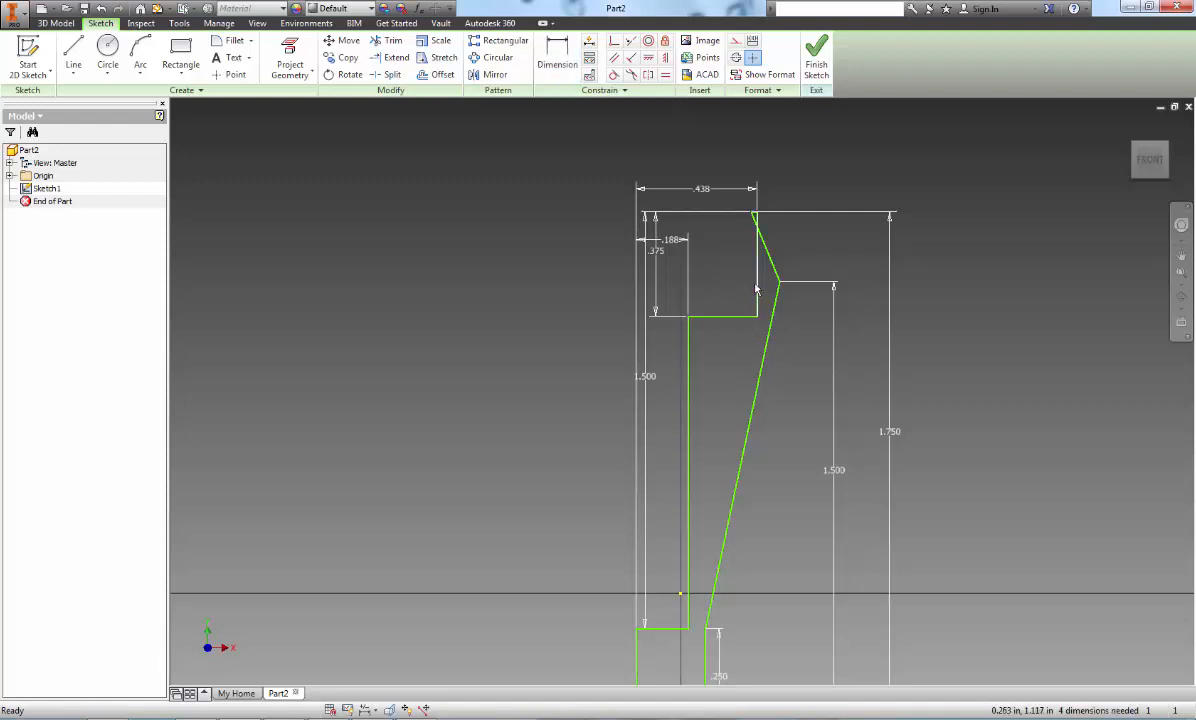
Reposition the profile's outer corner and top edge outward so the slanted outer edge no longer crosses the counterbore wall
mouse_move(756, 289)
mouse_down()
mouse_move(686, 267)
mouse_move(775, 289)
mouse_move(786, 268)
mouse_move(786, 285)
mouse_up()
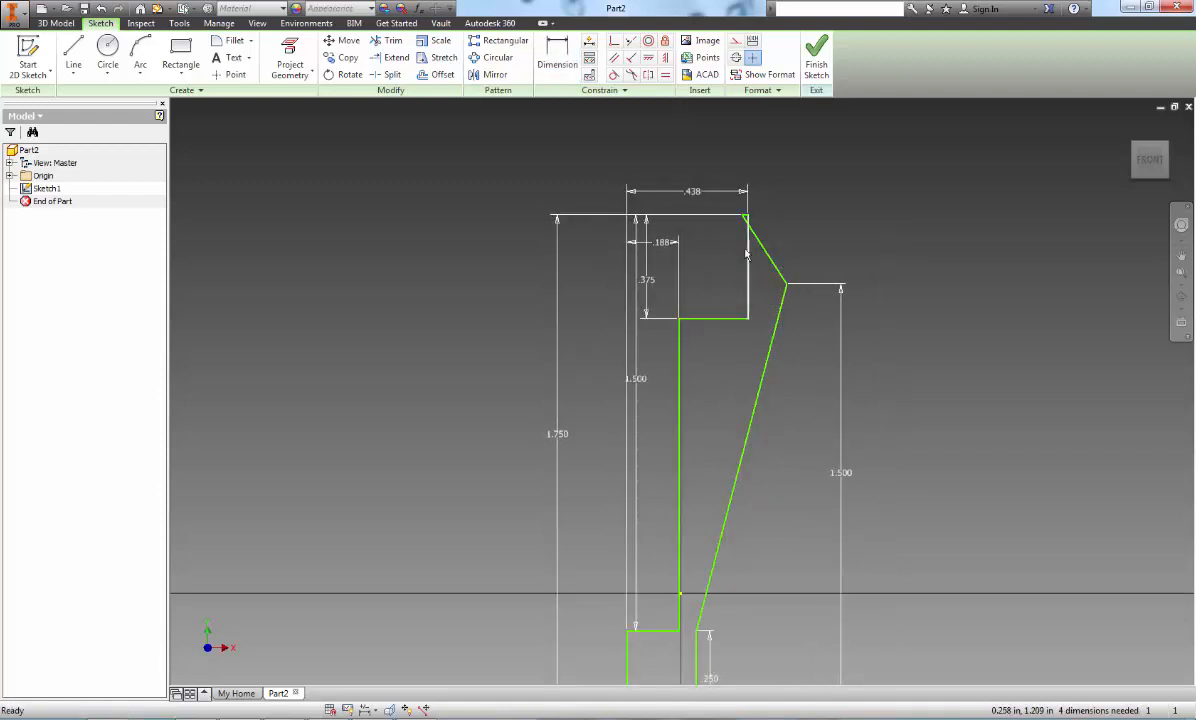
scroll(750, 230, up, 5)
drag(760, 244, 797, 244)
scroll(802, 367, down, 4)
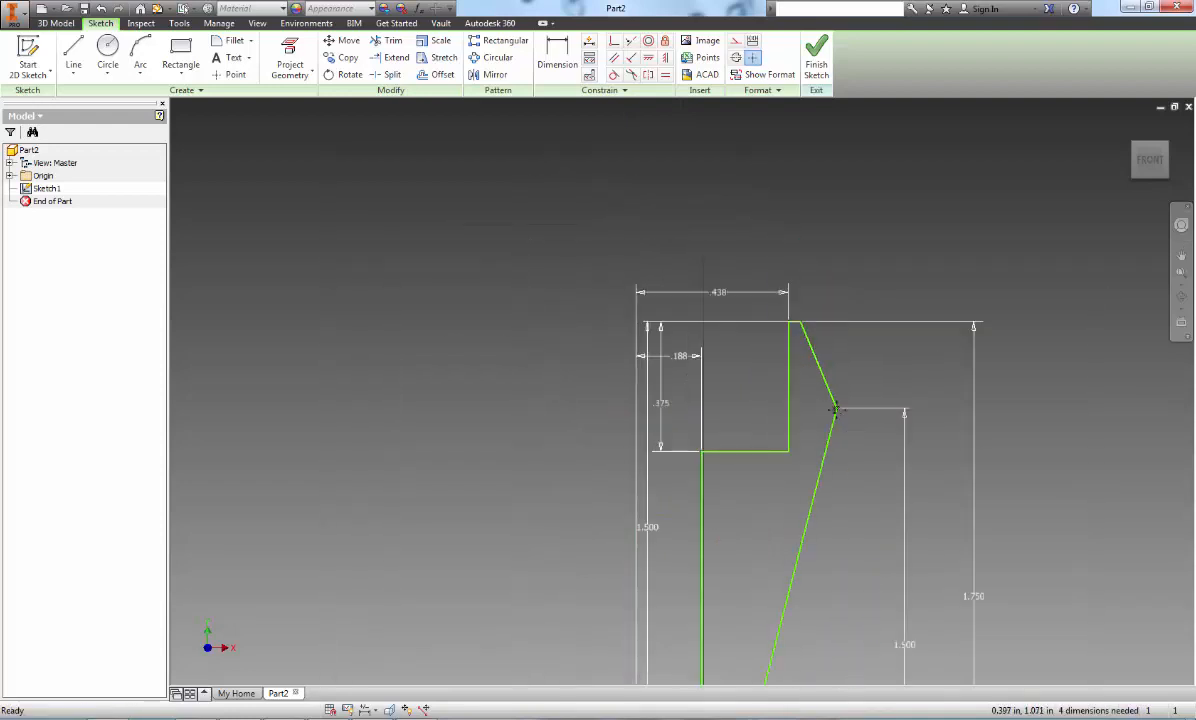
middle_drag(800, 343, 783, 250)
scroll(817, 287, down, 2)
middle_drag(869, 377, 852, 318)
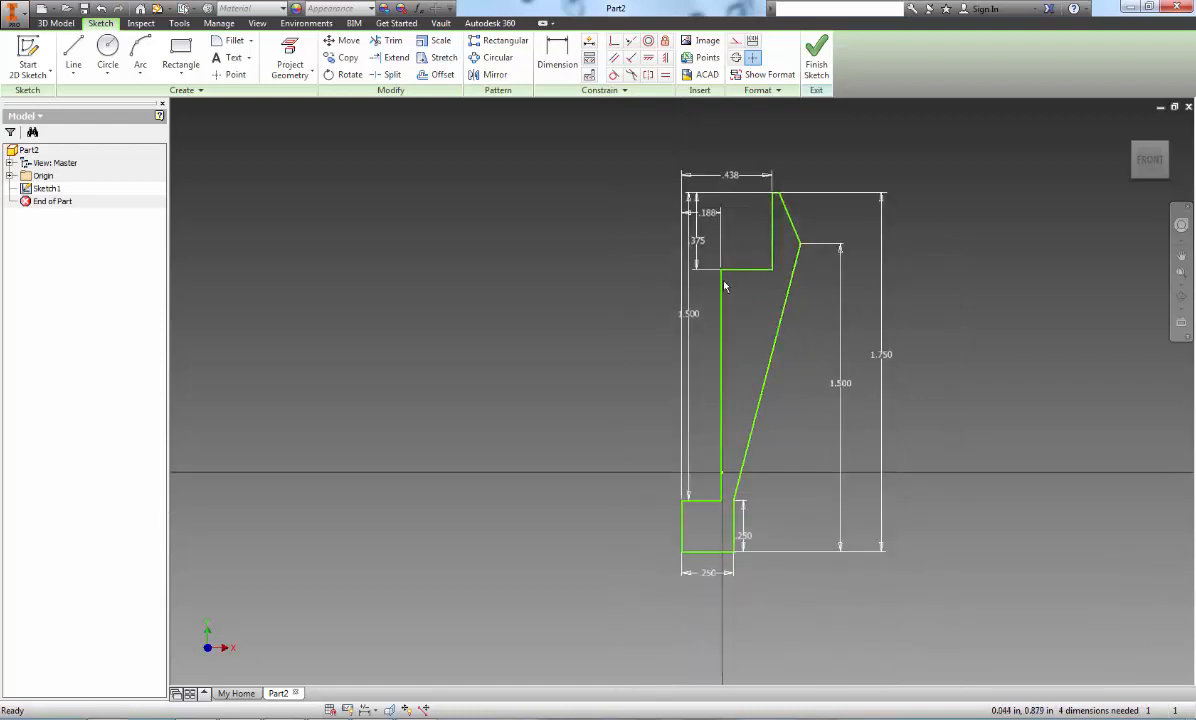
scroll(725, 287, up, 2)
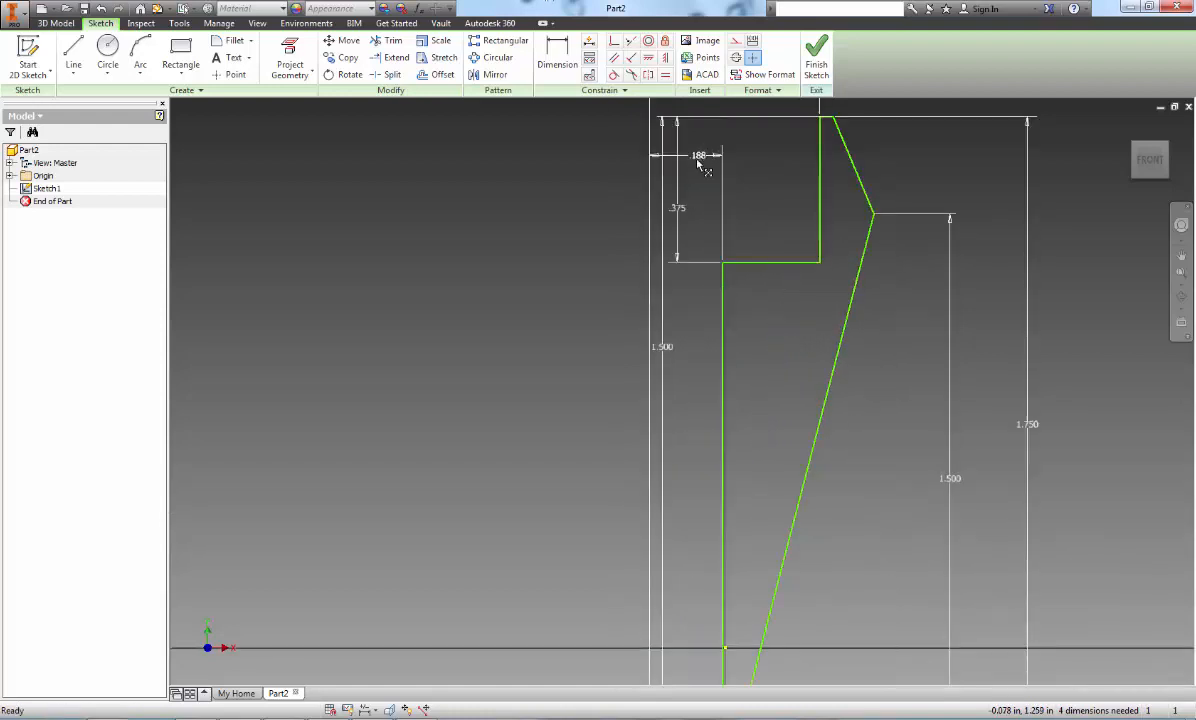
Rearrange the small hole's dimensions, placing the .188 radius below the counterbore floor and the 1.500 depth just inside the center-axis edge
drag(699, 158, 640, 350)
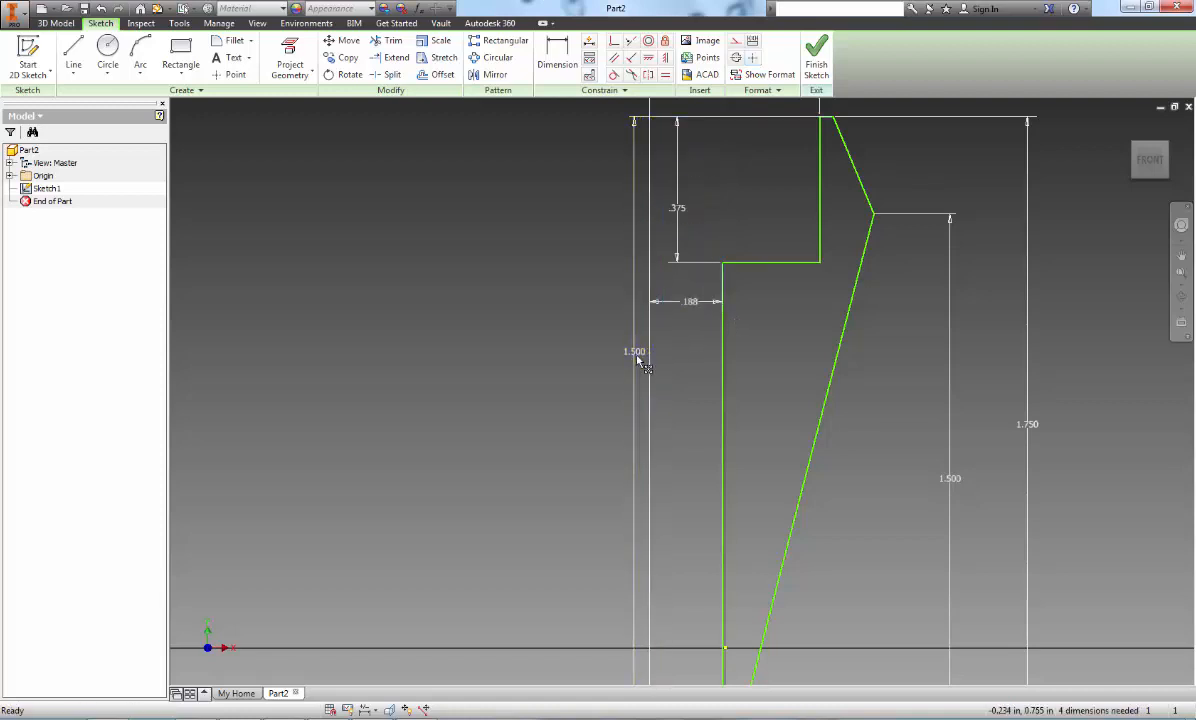
scroll(691, 376, down, 3)
scroll(699, 316, up, 2)
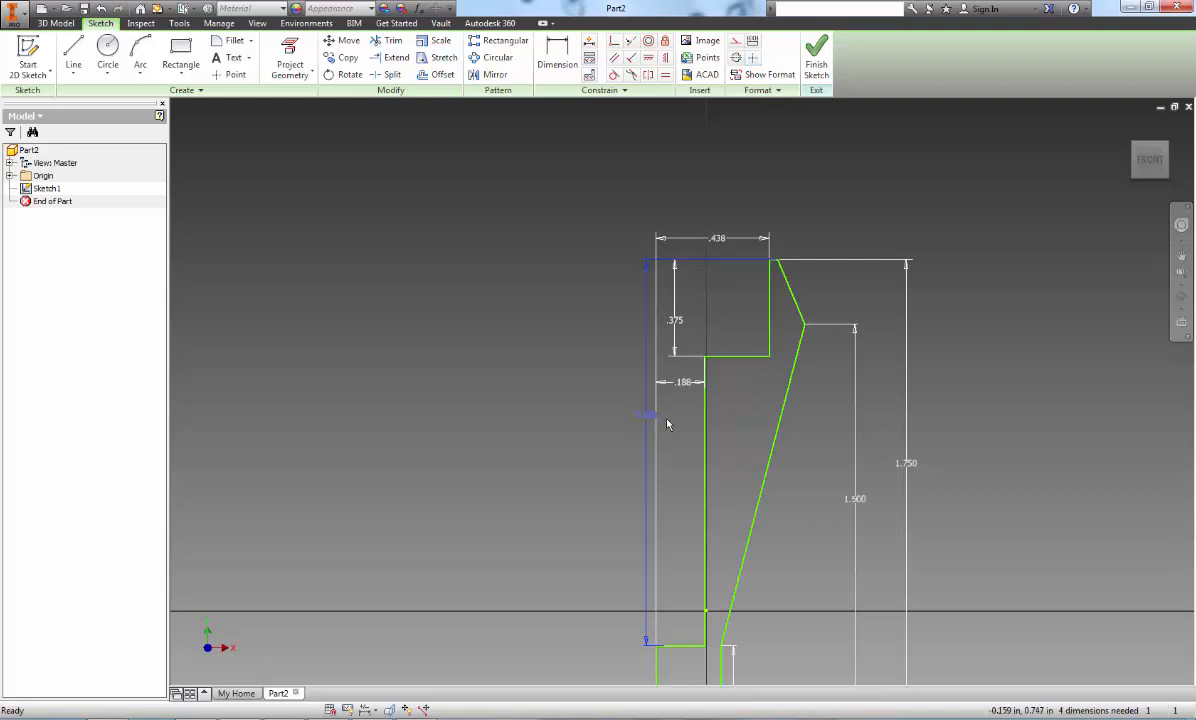
drag(655, 420, 664, 421)
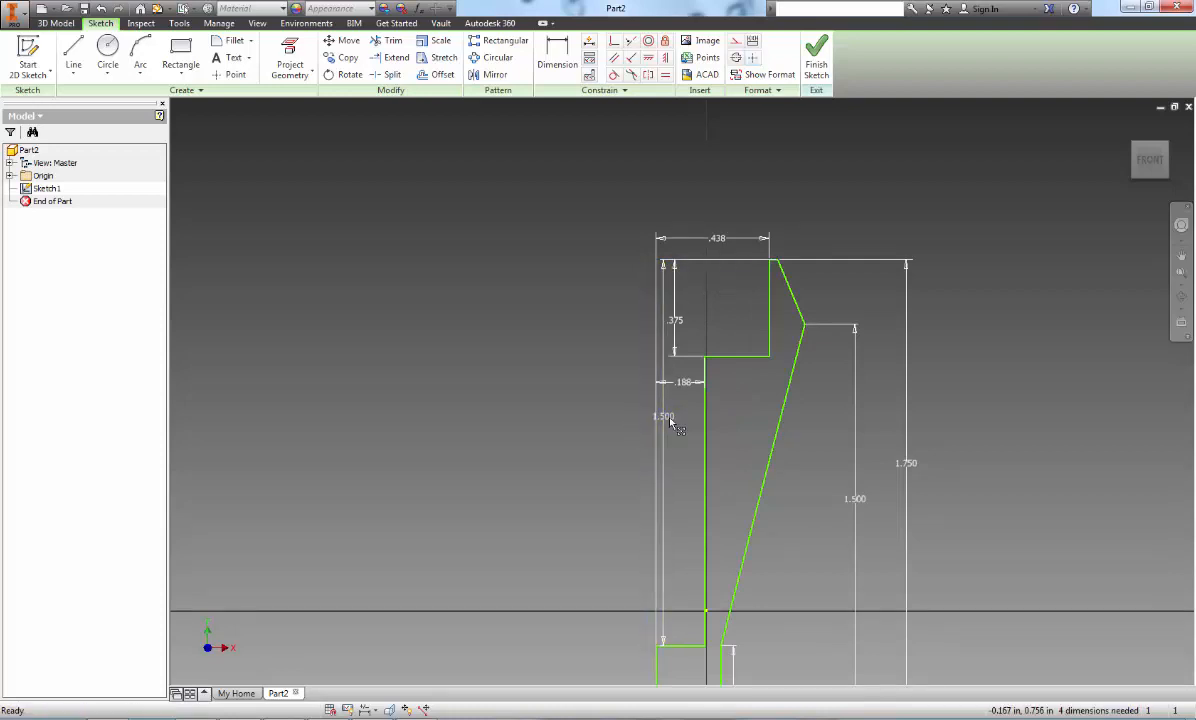
mouse_move(776, 435)
middle_down()
mouse_move(704, 322)
mouse_move(691, 338)
mouse_move(708, 333)
middle_up()
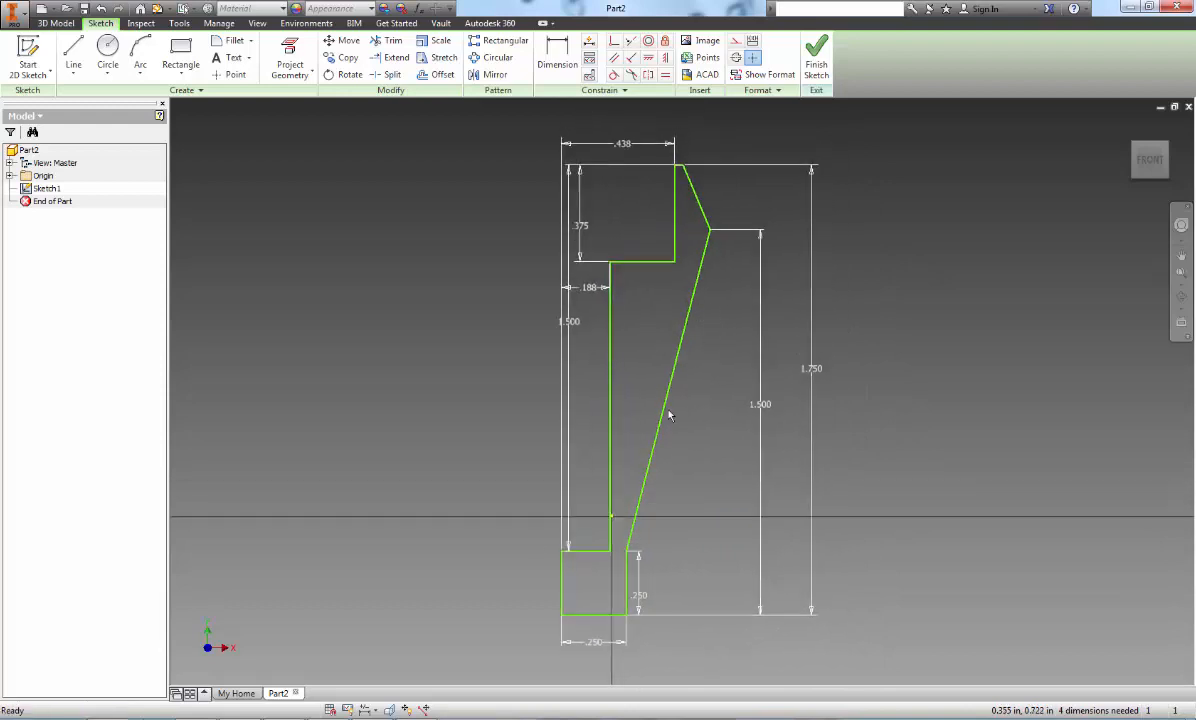
Switch to the Paint drawing and mark the widest diameter with a blue line across the outer corners, underlining the Ø1.25 callout
click(416, 718)
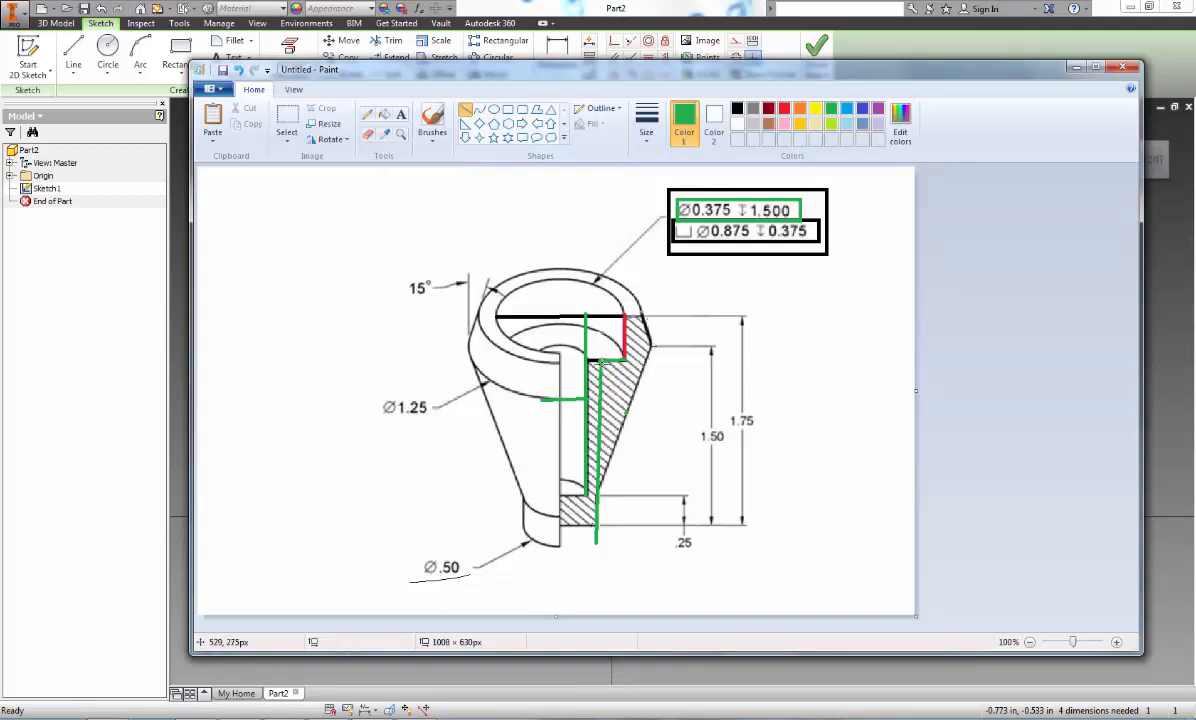
drag(650, 345, 468, 343)
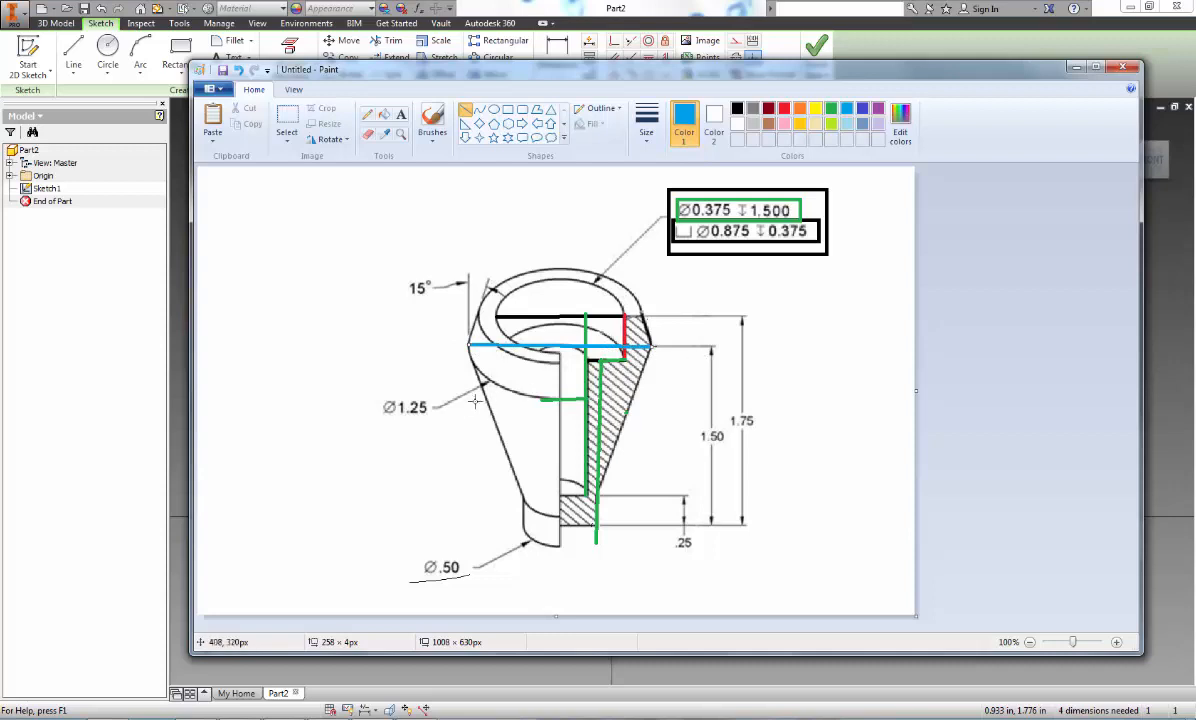
drag(375, 416, 414, 417)
Mark the 15° angle in blue with a vertical and a slanted line from the outer corner, and underline its callout
drag(467, 347, 467, 235)
click(519, 238)
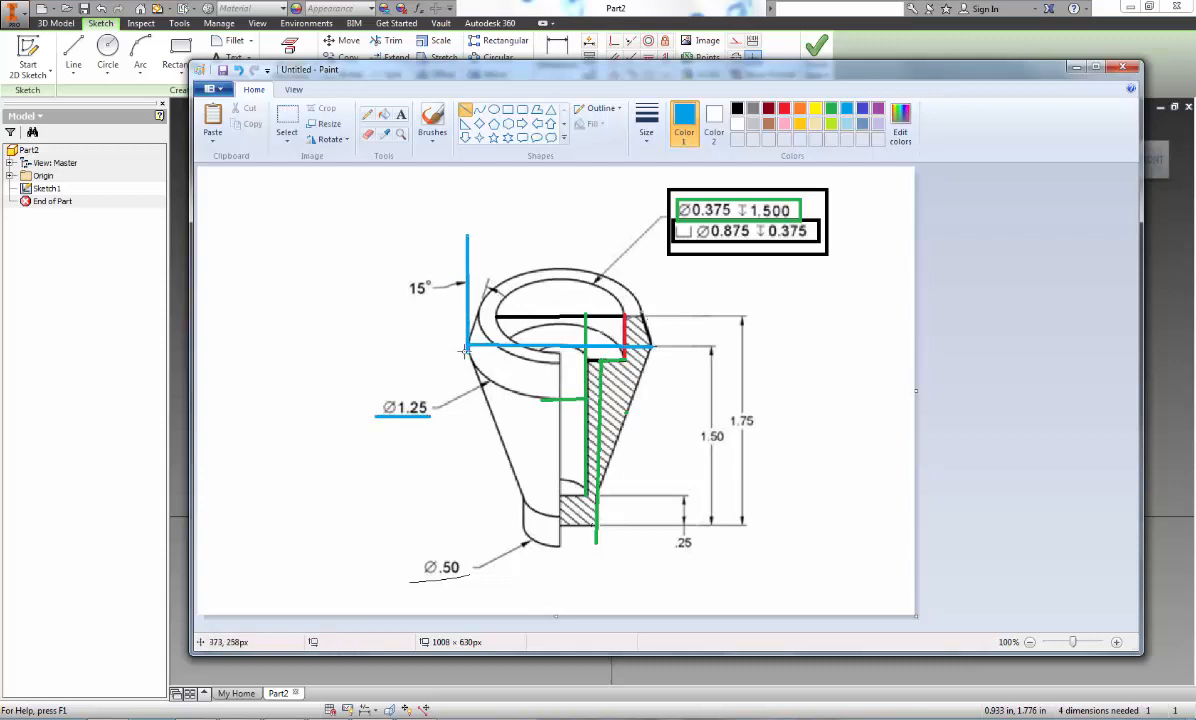
drag(483, 287, 505, 226)
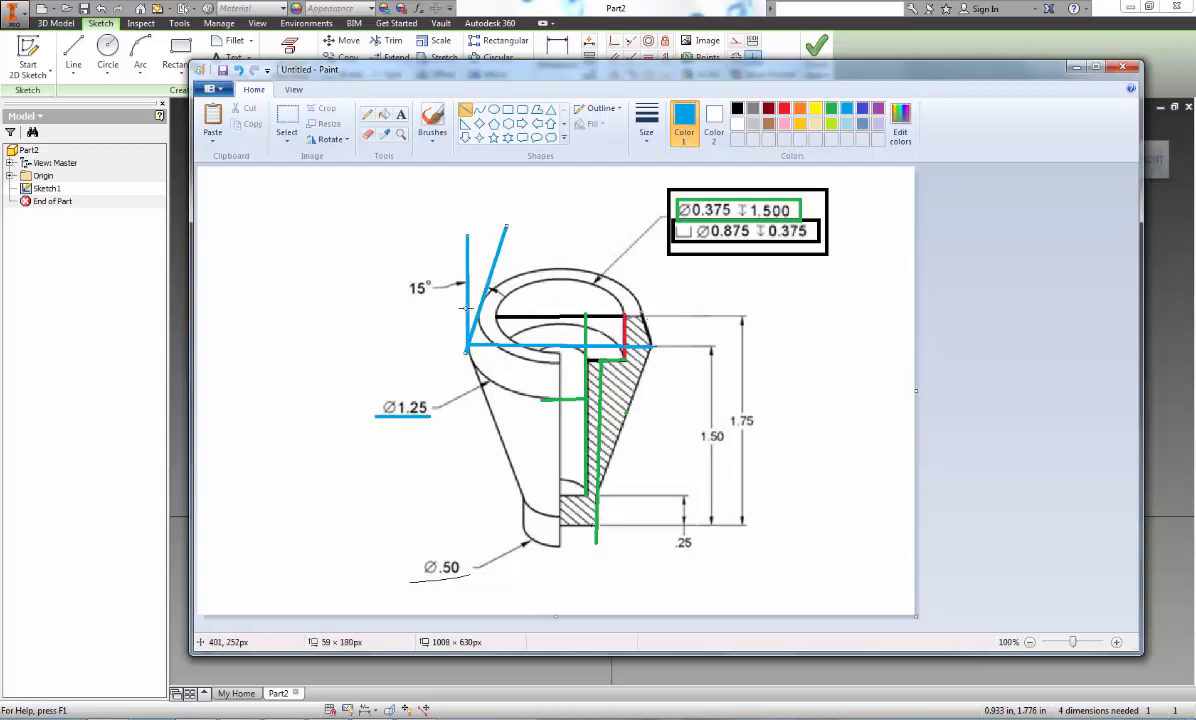
click(401, 298)
drag(401, 298, 424, 300)
Switch back to Inventor and sketch a vertical reference line upward from the profile's outer corner to beyond the top edge
click(395, 718)
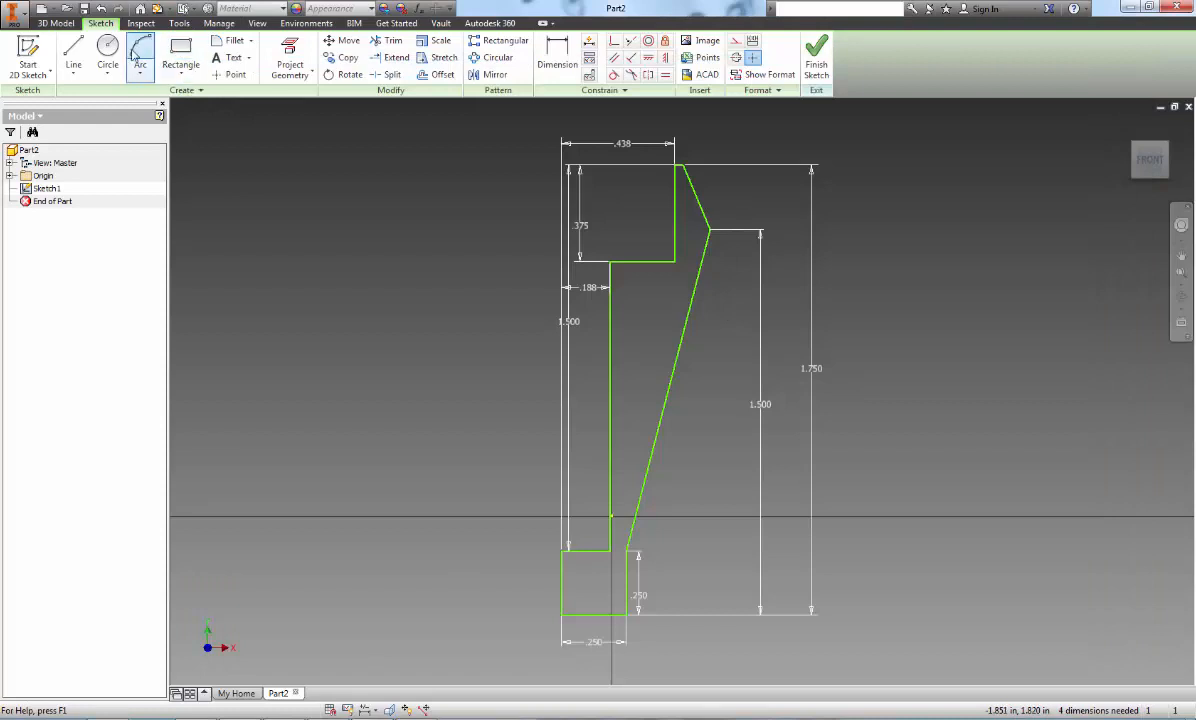
click(76, 55)
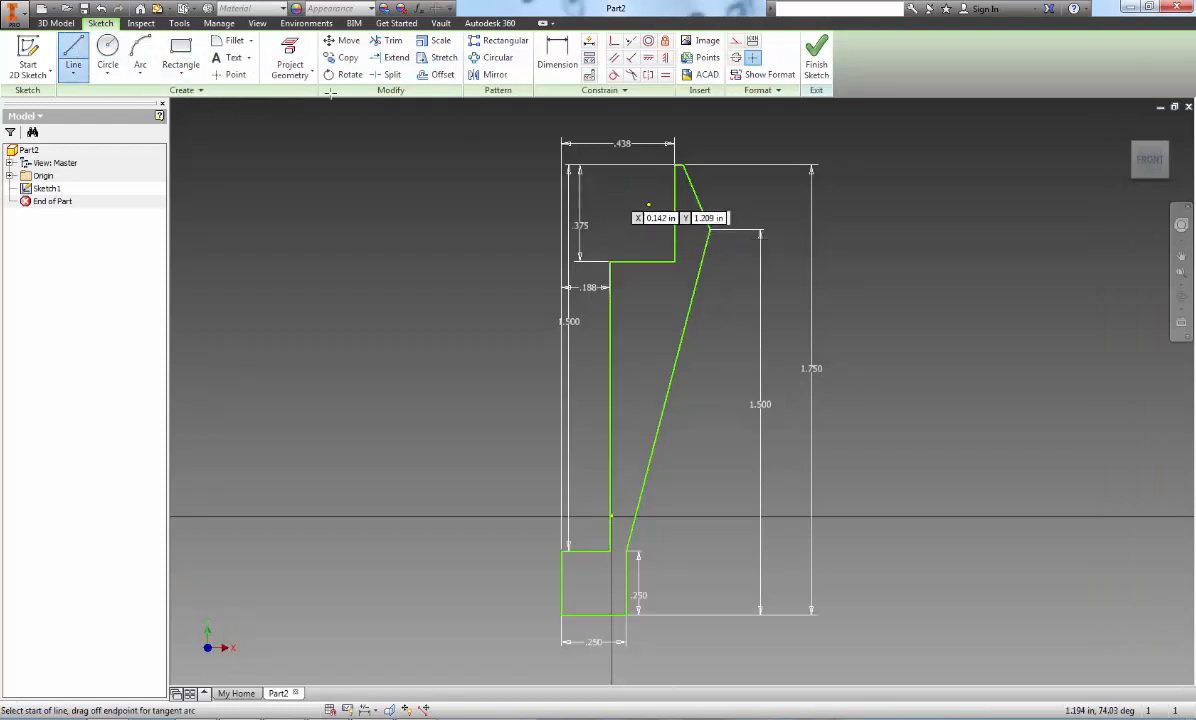
click(709, 230)
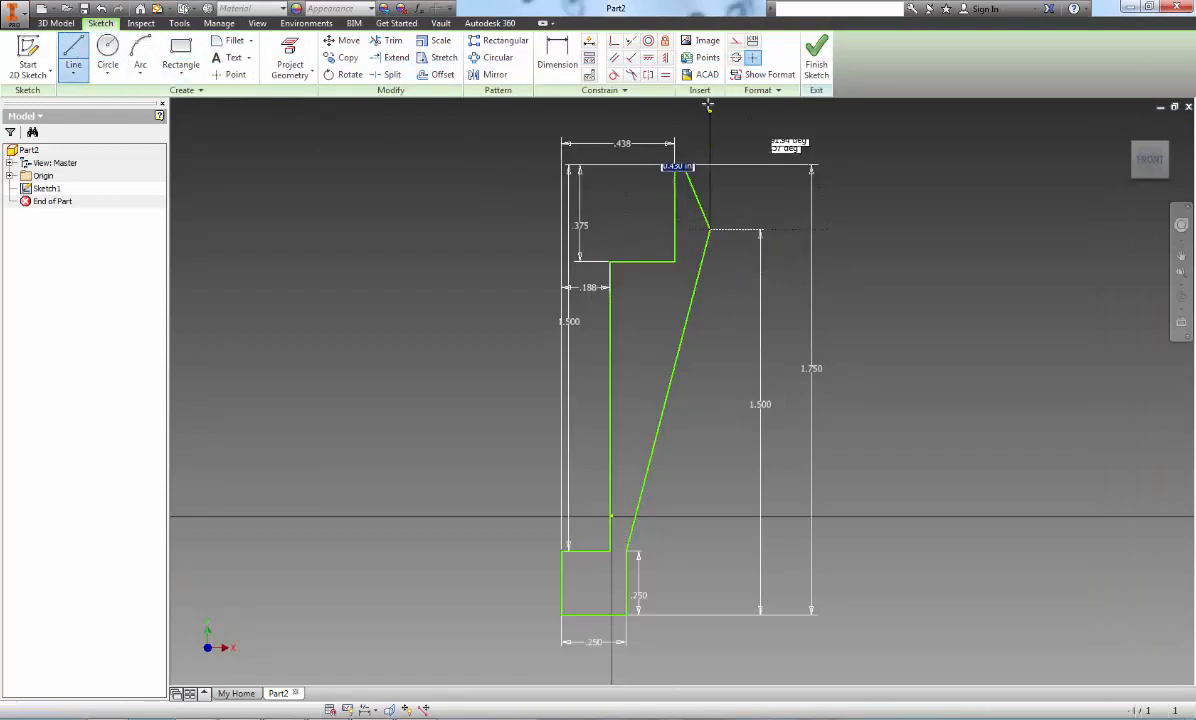
click(709, 105)
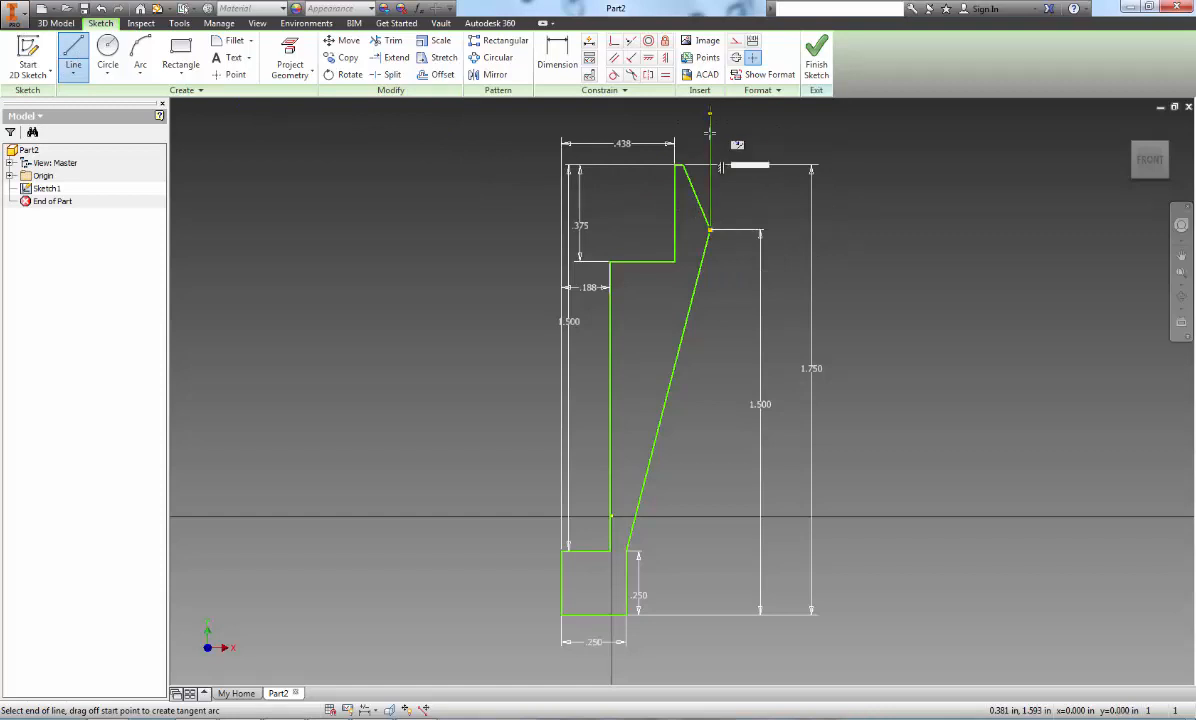
middle_drag(720, 187, 712, 318)
key(Escape)
scroll(712, 319, up, 5)
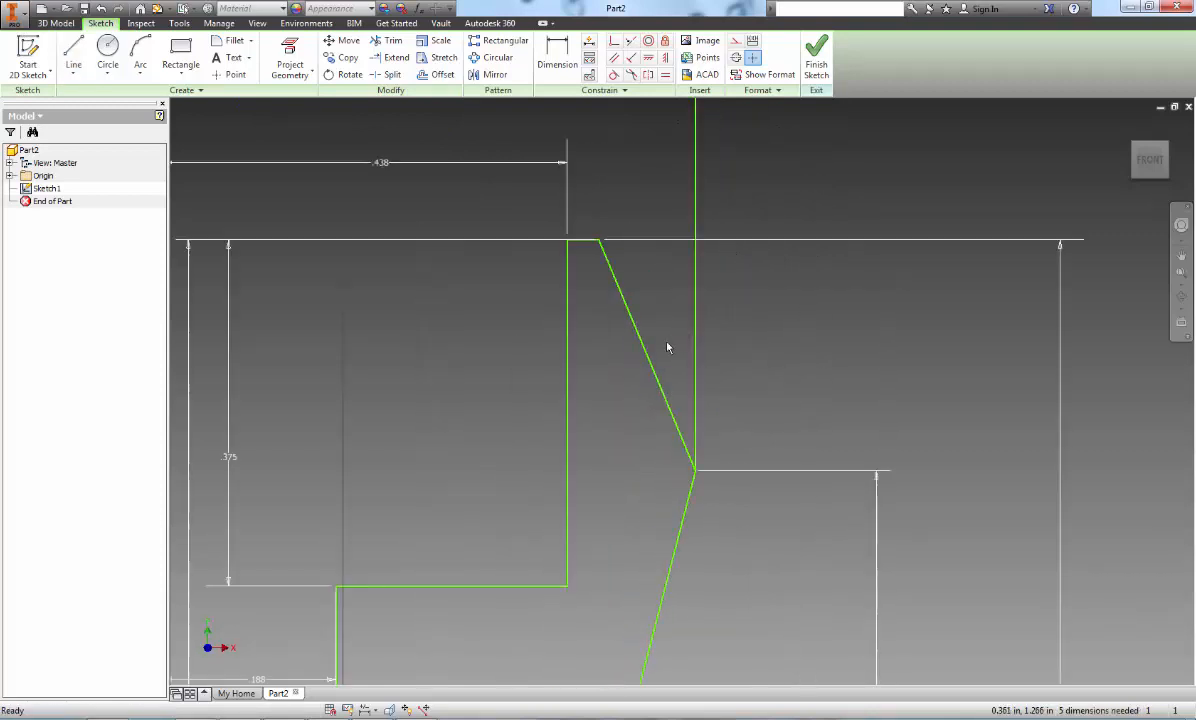
Dimension the angle between the slanted upper outer edge and the vertical reference line as 15 degrees
click(557, 55)
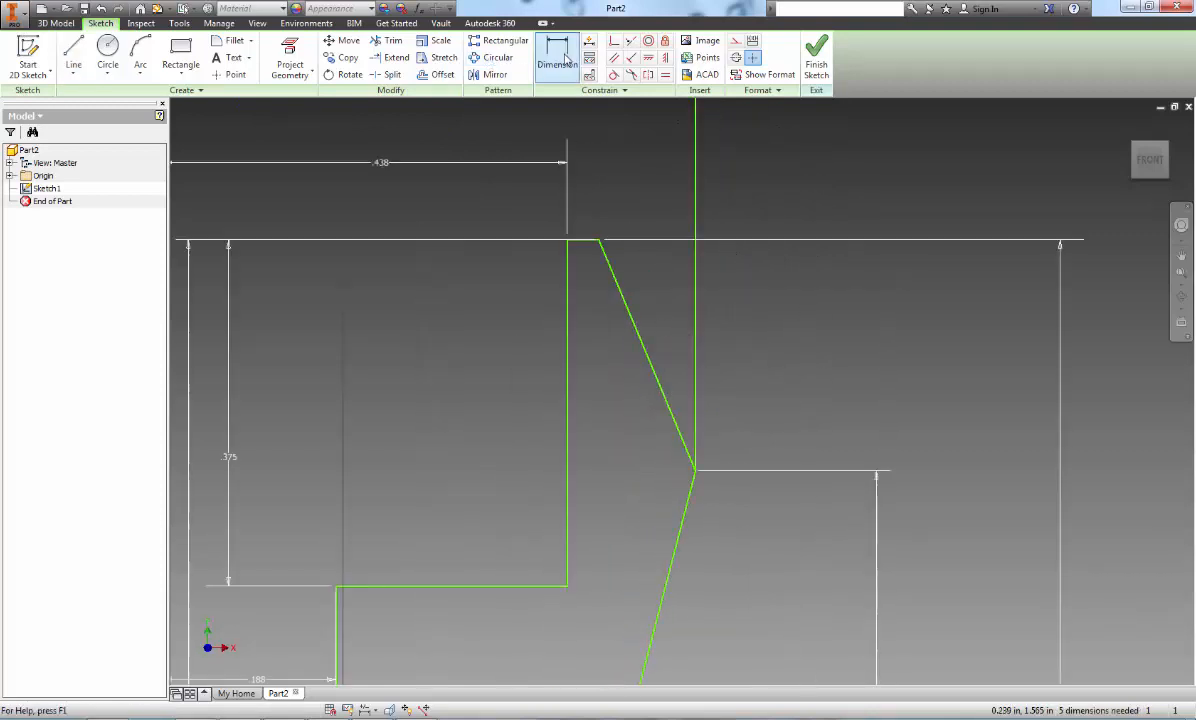
click(629, 312)
click(697, 315)
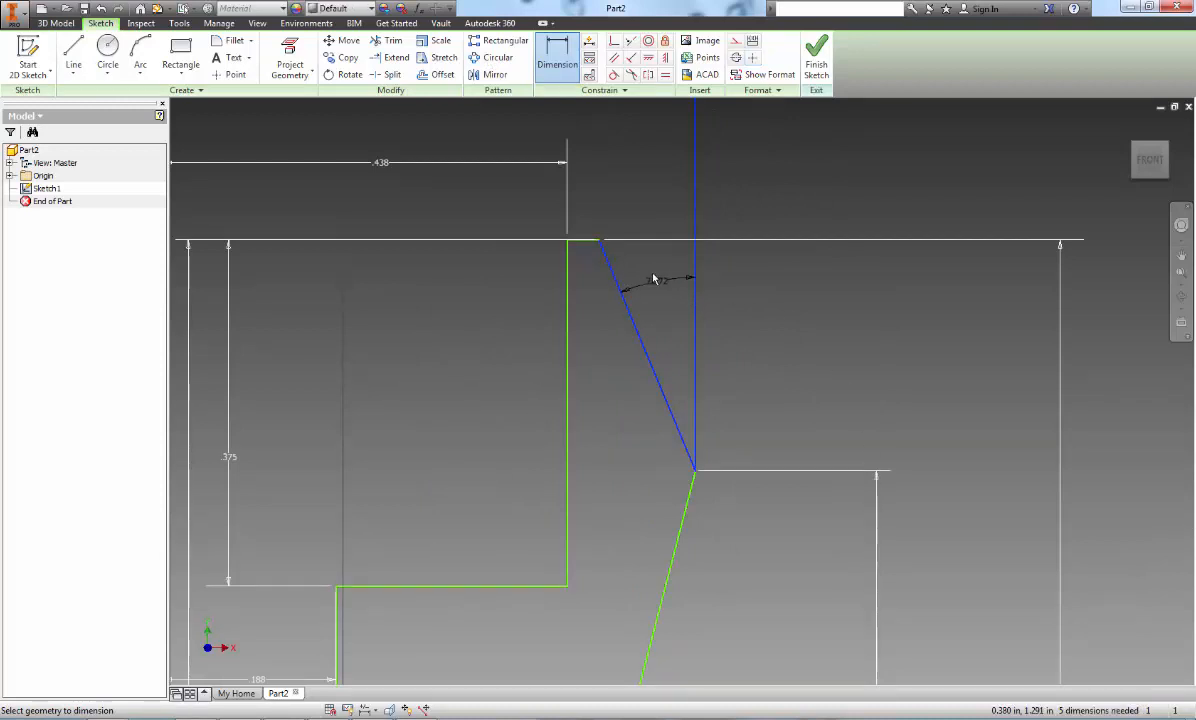
click(650, 232)
text(15)
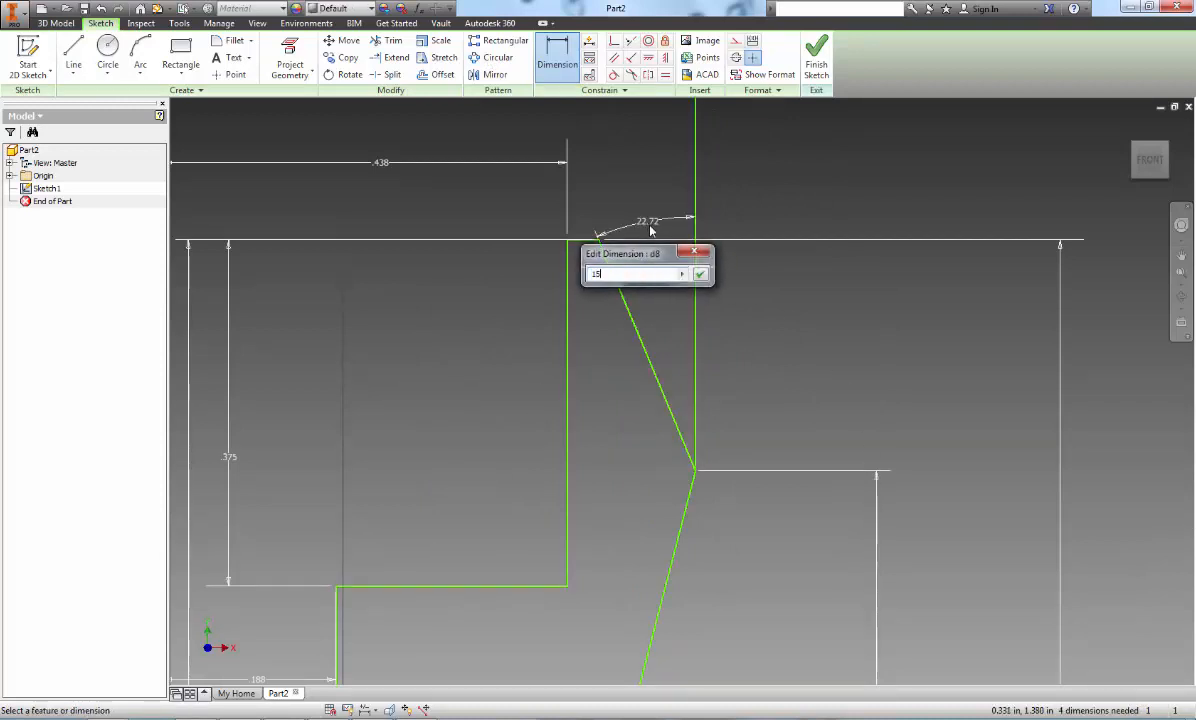
key(Return)
Dimension the horizontal distance from the center-axis edge to the profile's outer corner as 1.25/2
scroll(666, 316, down, 3)
middle_drag(669, 344, 754, 192)
scroll(506, 216, down, 5)
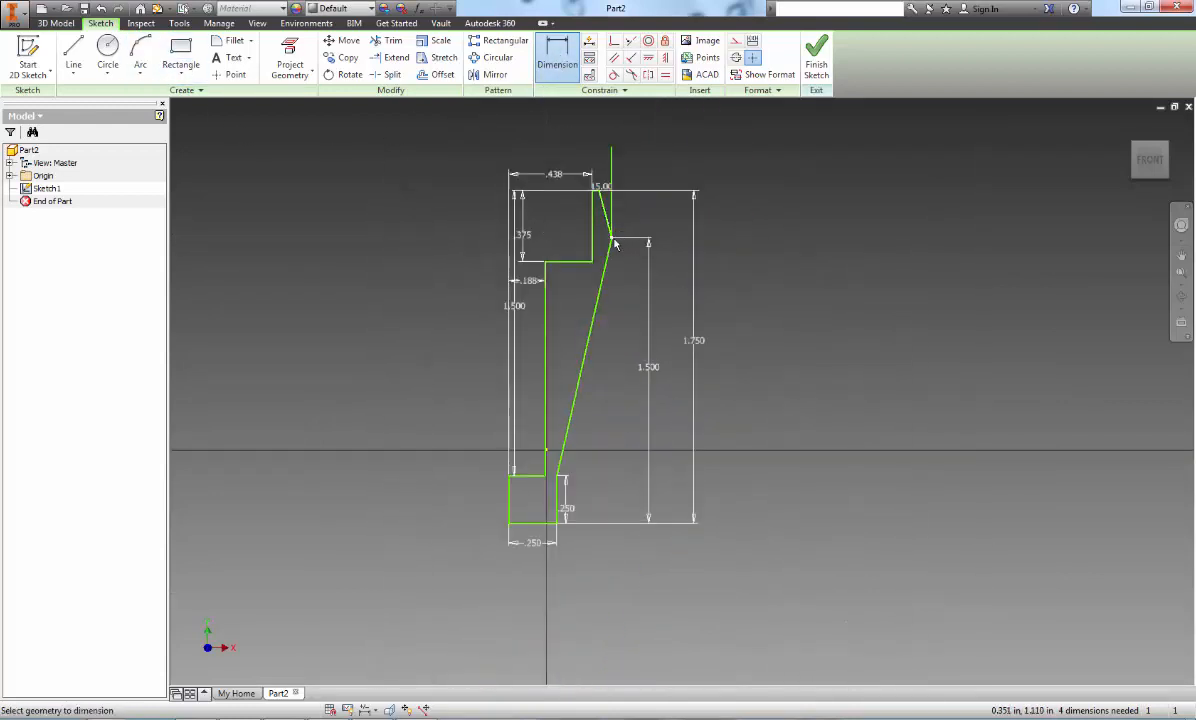
click(507, 489)
middle_drag(542, 143, 561, 267)
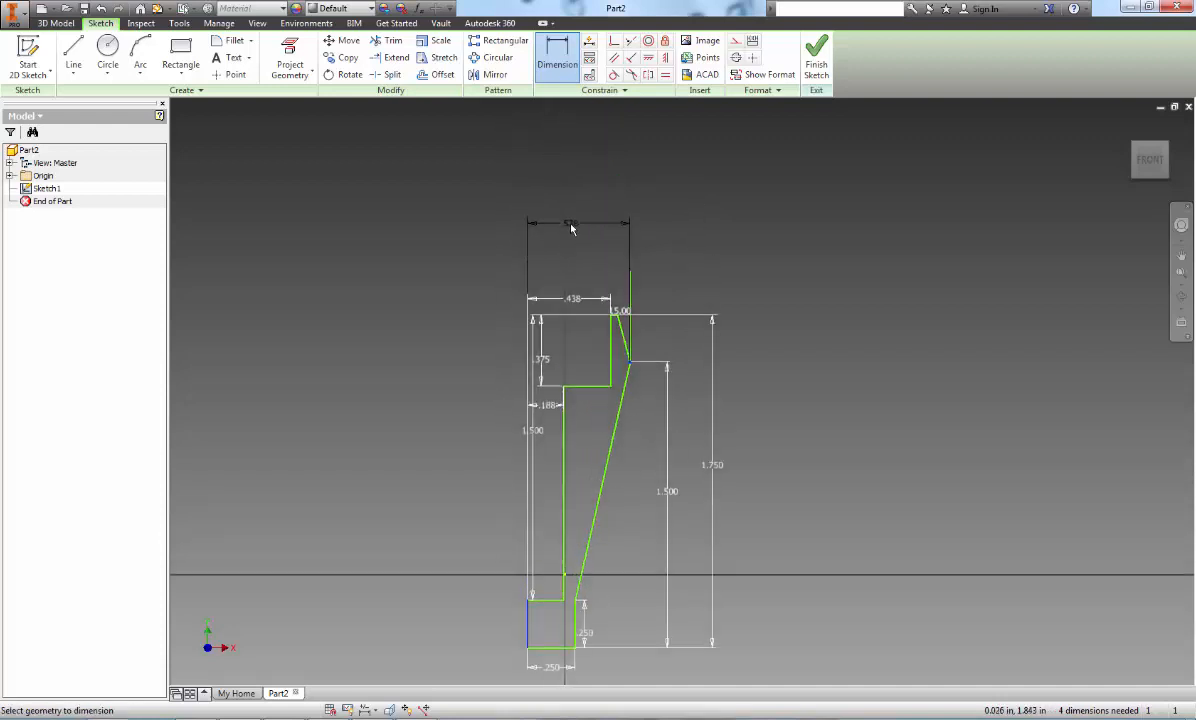
click(577, 229)
text(1)
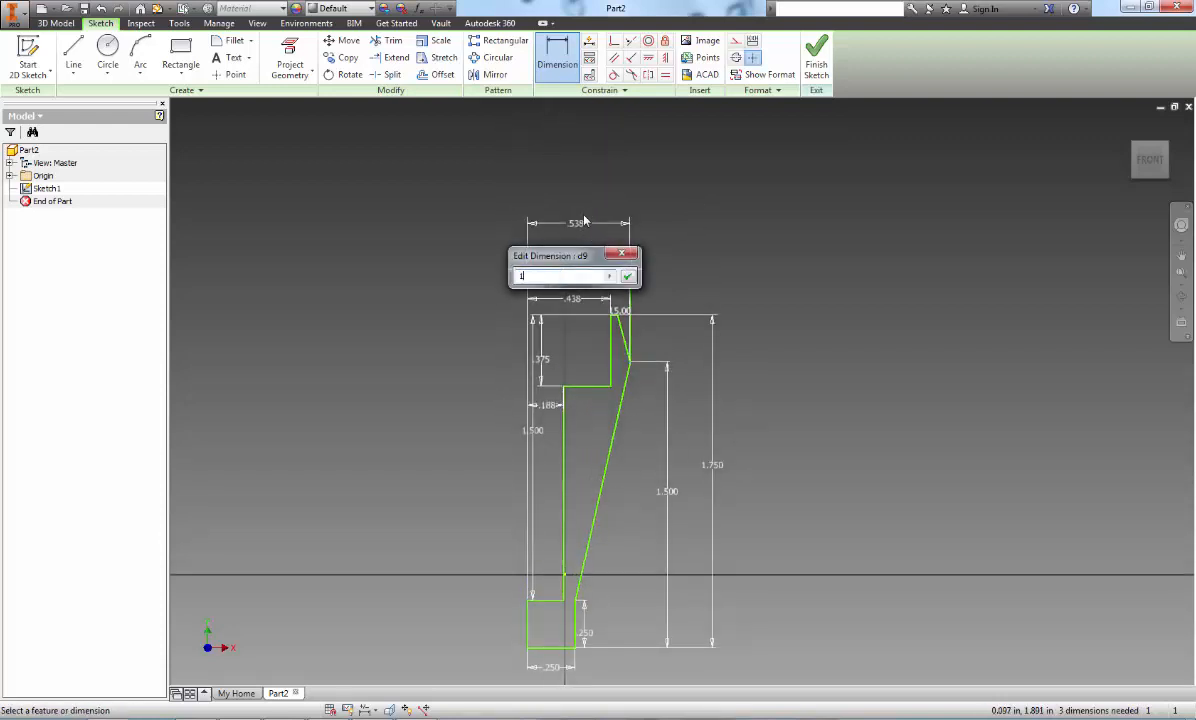
text(.25/2)
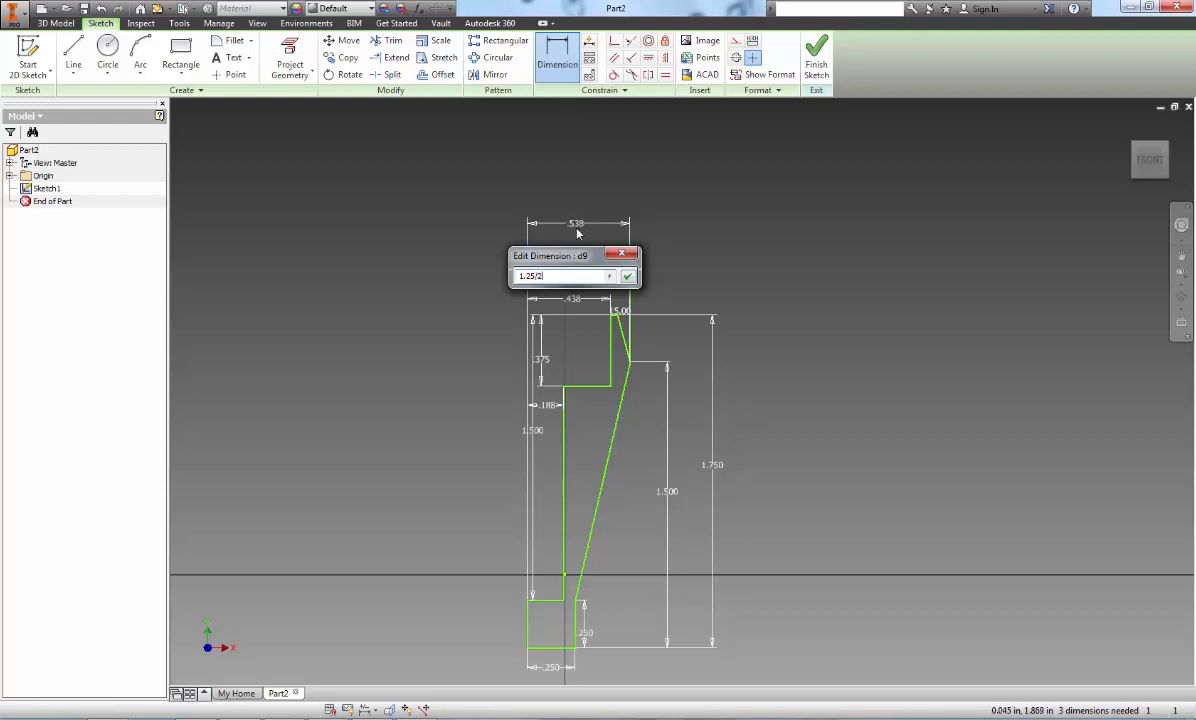
key(Return)
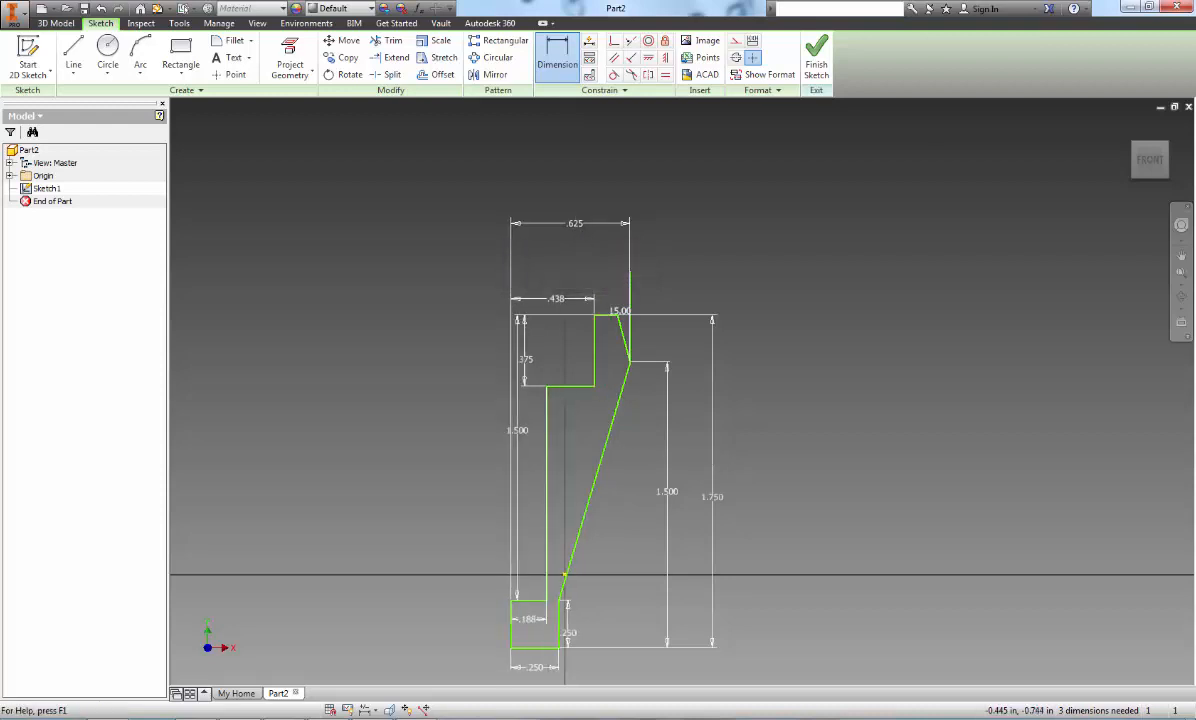
Check the reference drawing in Paint, return to Inventor and finish the sketch
key(alt+Tab)
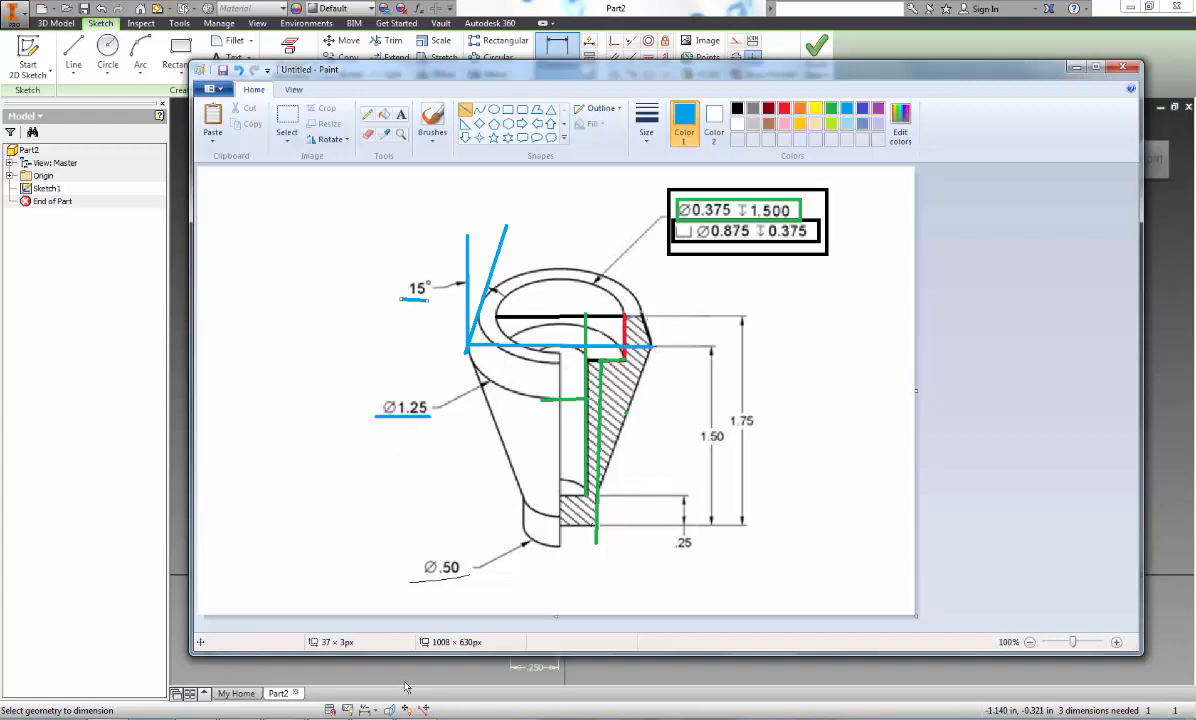
key(alt+Tab)
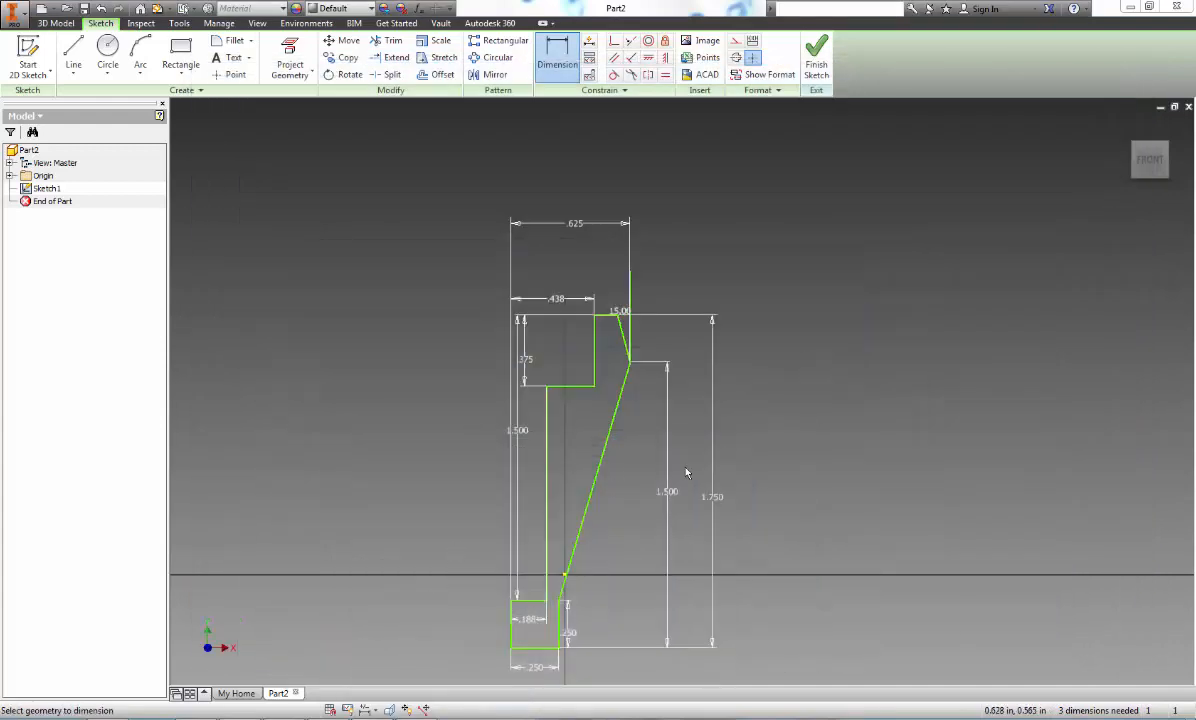
click(816, 57)
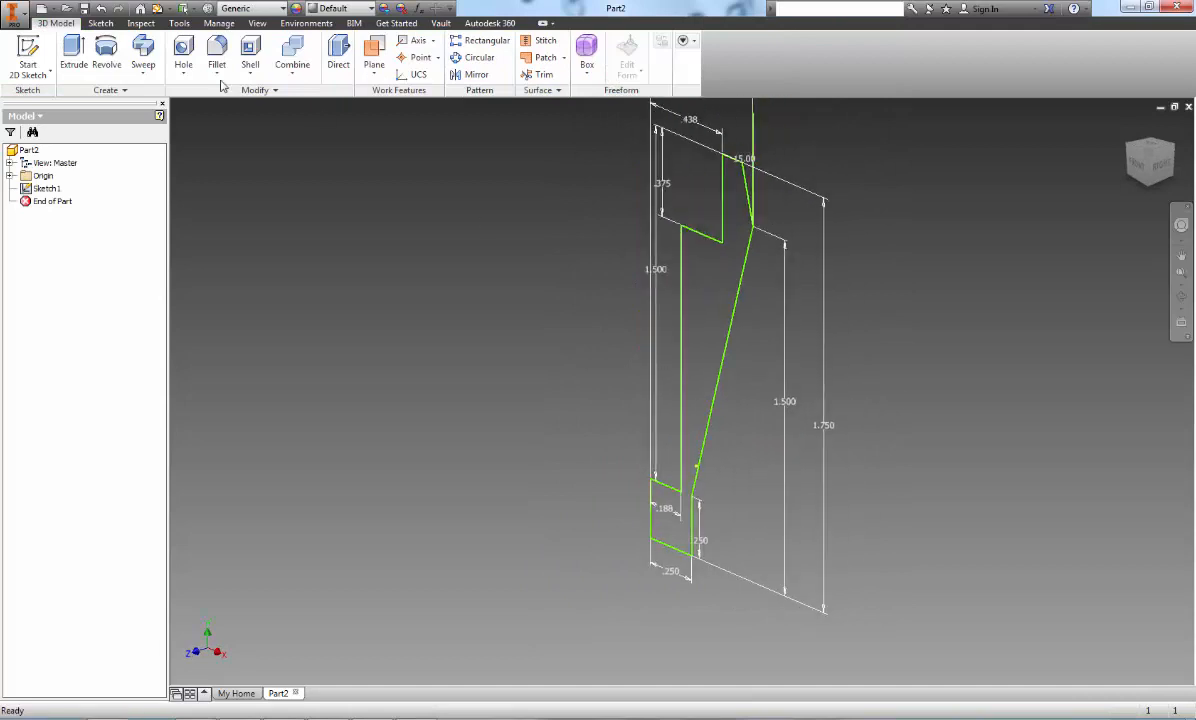
Revolve the closed profile a full turn about the center-axis edge to create the solid part
click(107, 55)
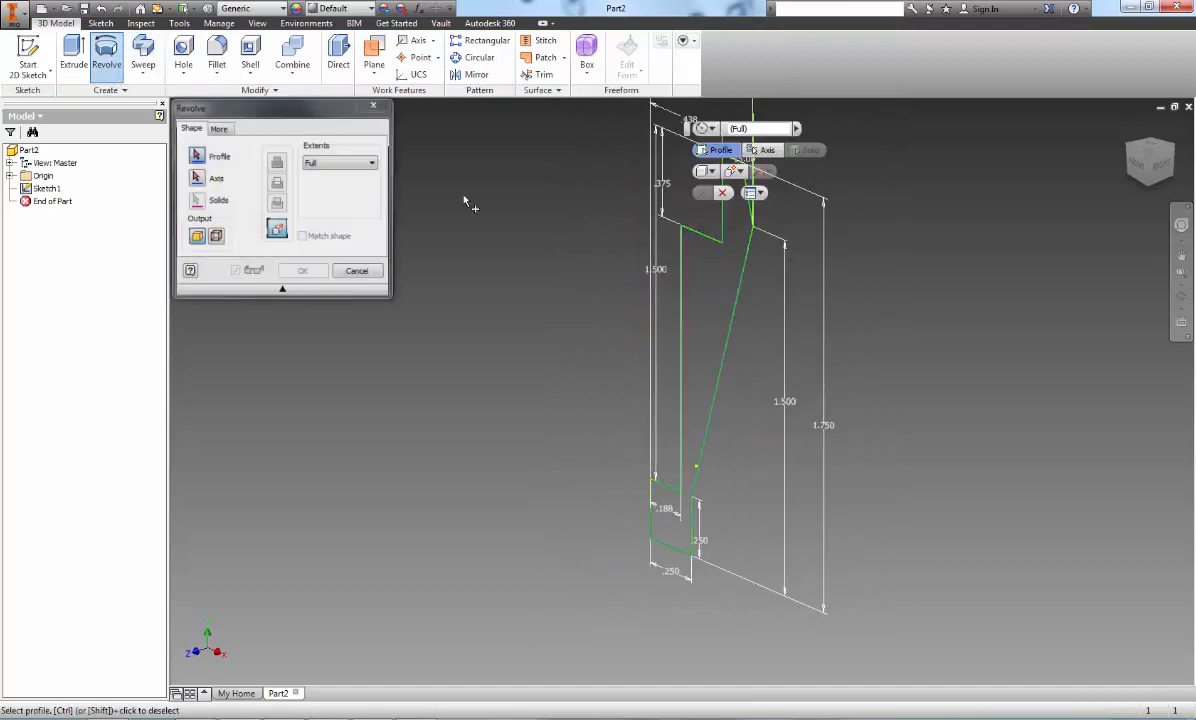
click(683, 278)
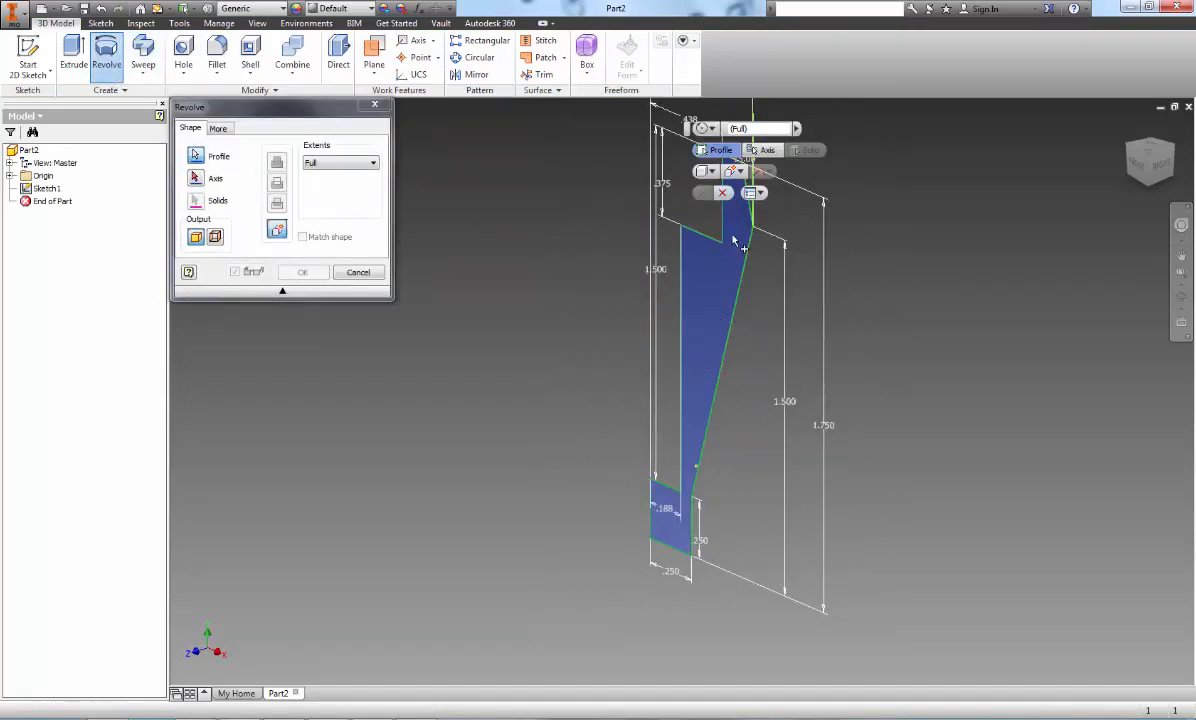
click(196, 178)
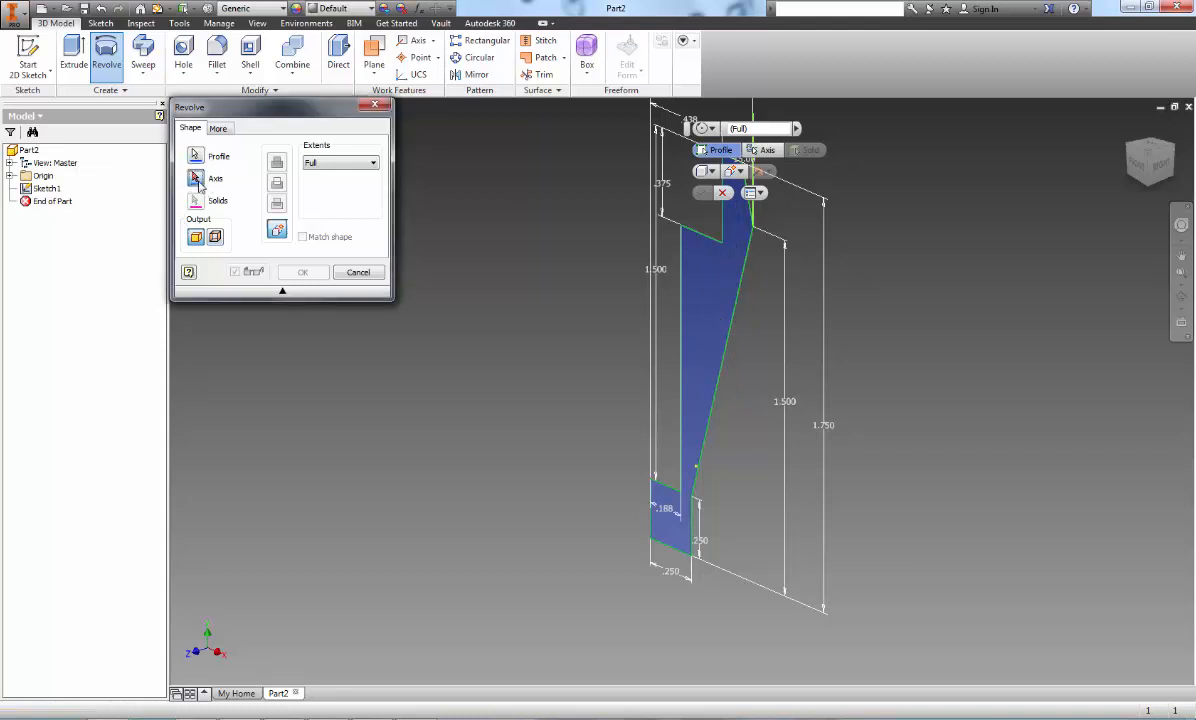
click(652, 522)
click(303, 272)
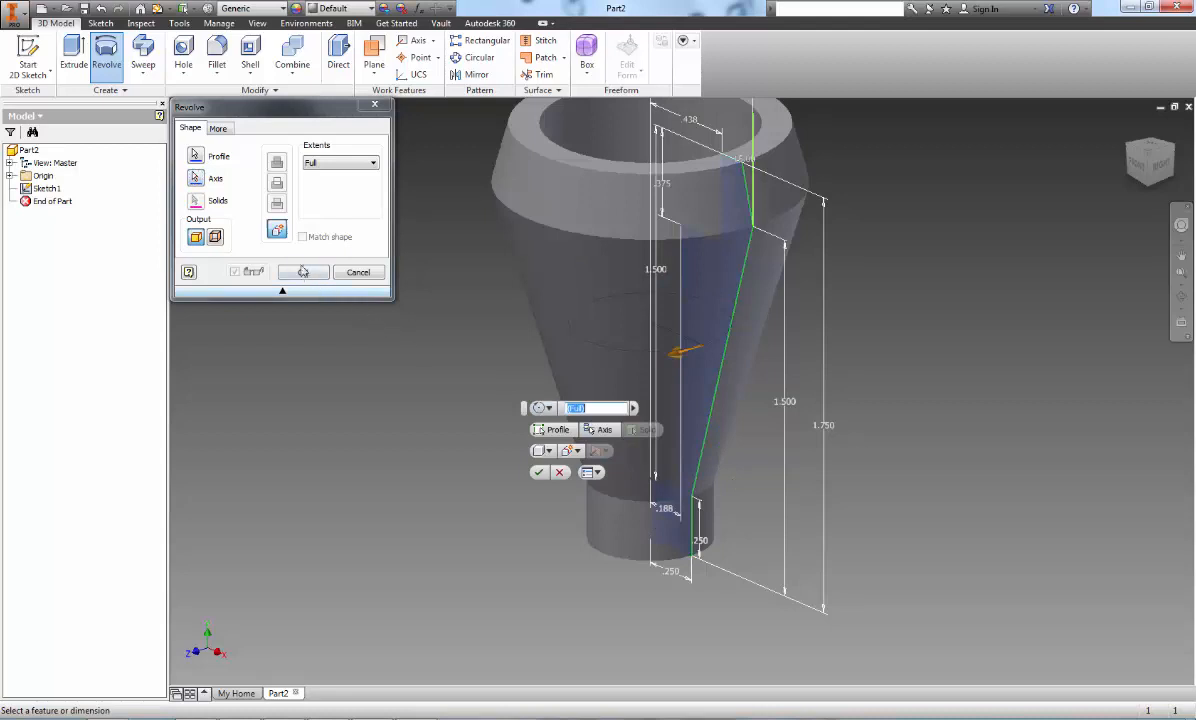
scroll(465, 320, up, 5)
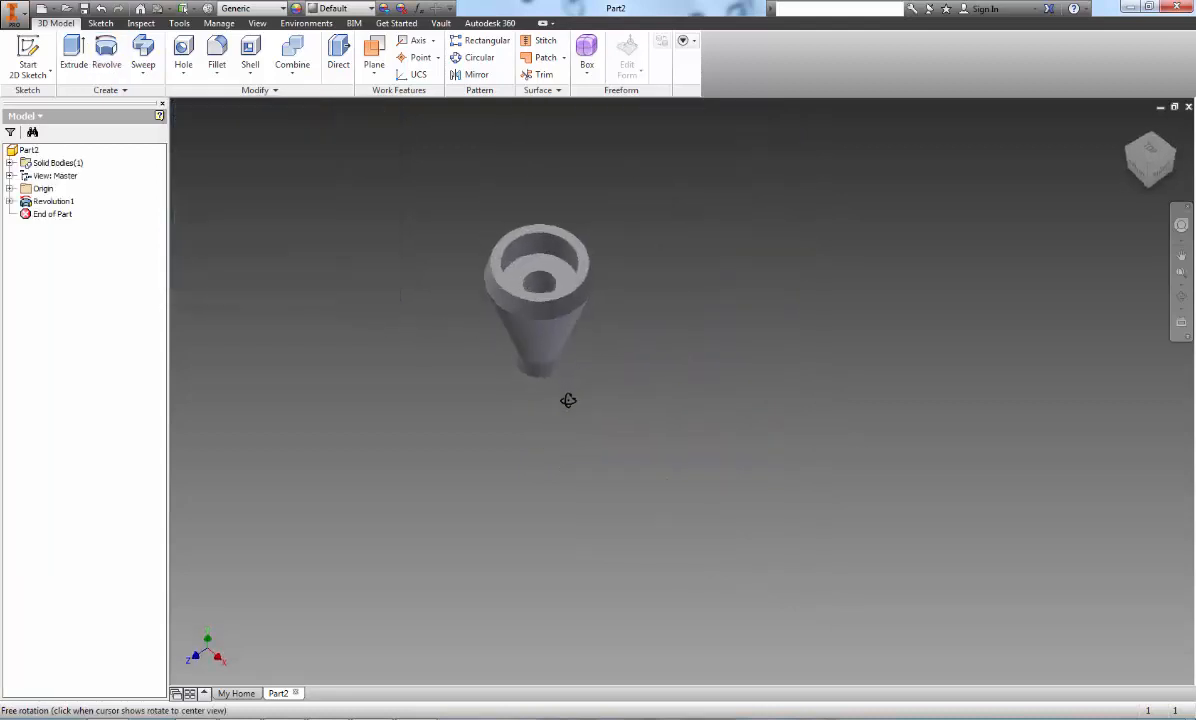